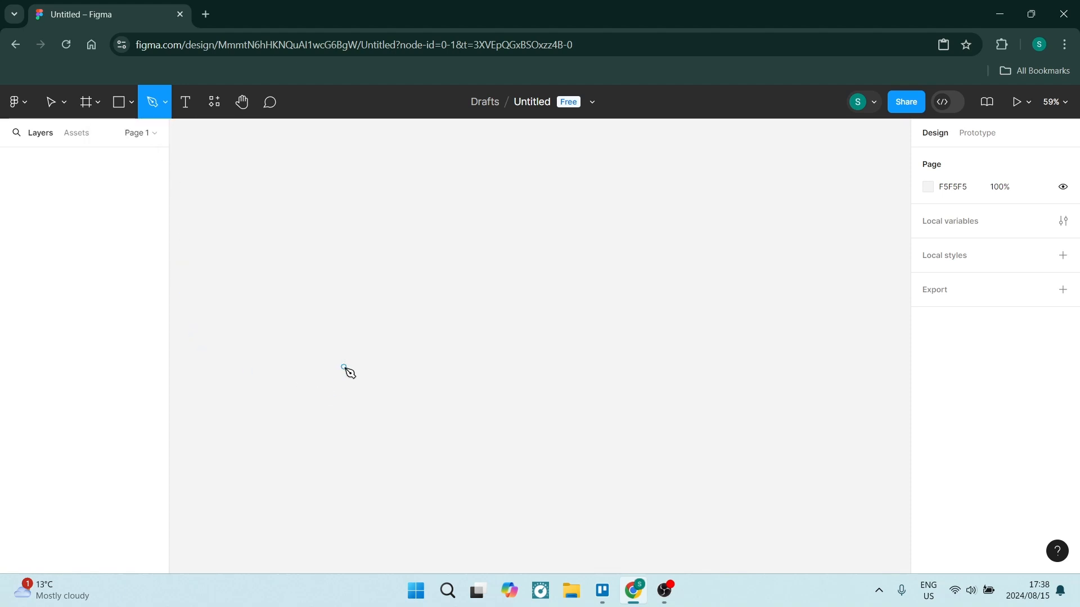
Step: Draw an open eight-point line with the Pen tool, curving upward to the right, about 972 × 654
{"action": "left_click", "coordinate": [274, 424]}
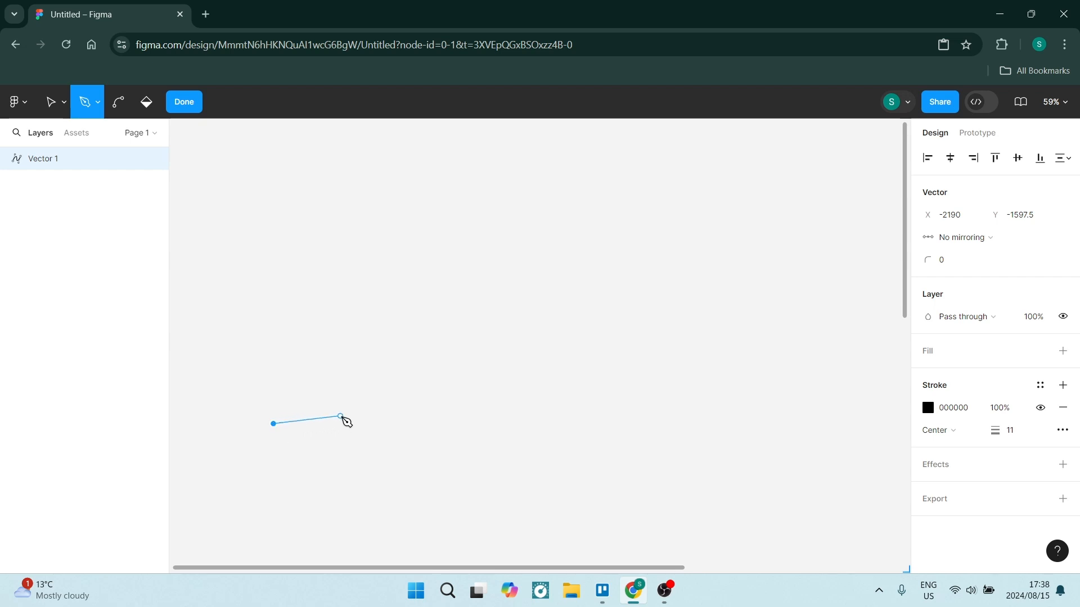
{"action": "left_click", "coordinate": [341, 417]}
{"action": "left_click", "coordinate": [428, 395]}
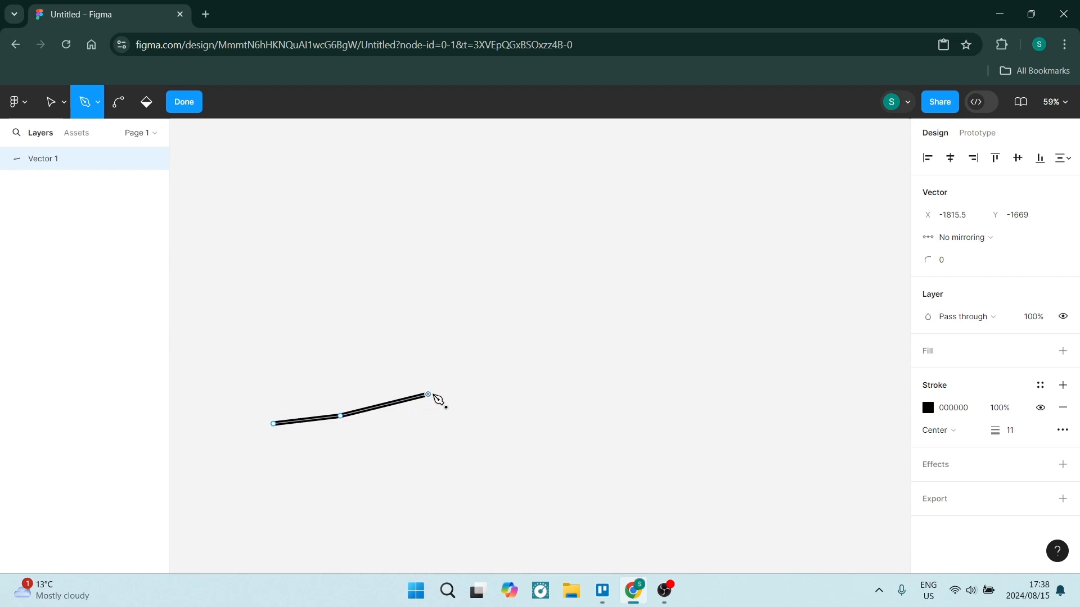
{"action": "left_click", "coordinate": [528, 362]}
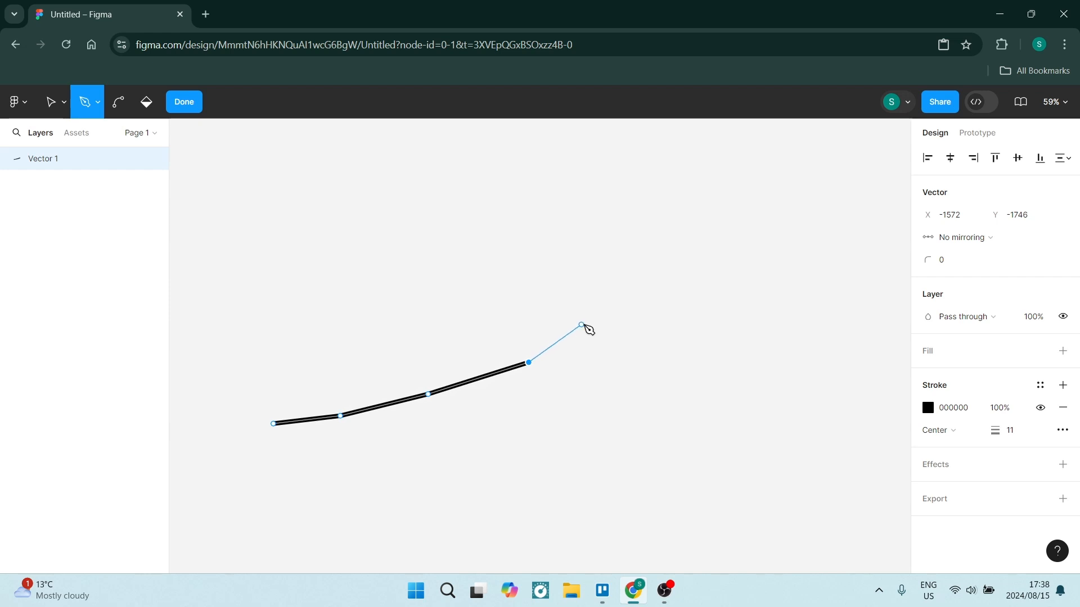
{"action": "left_click", "coordinate": [600, 317]}
{"action": "left_click", "coordinate": [645, 269]}
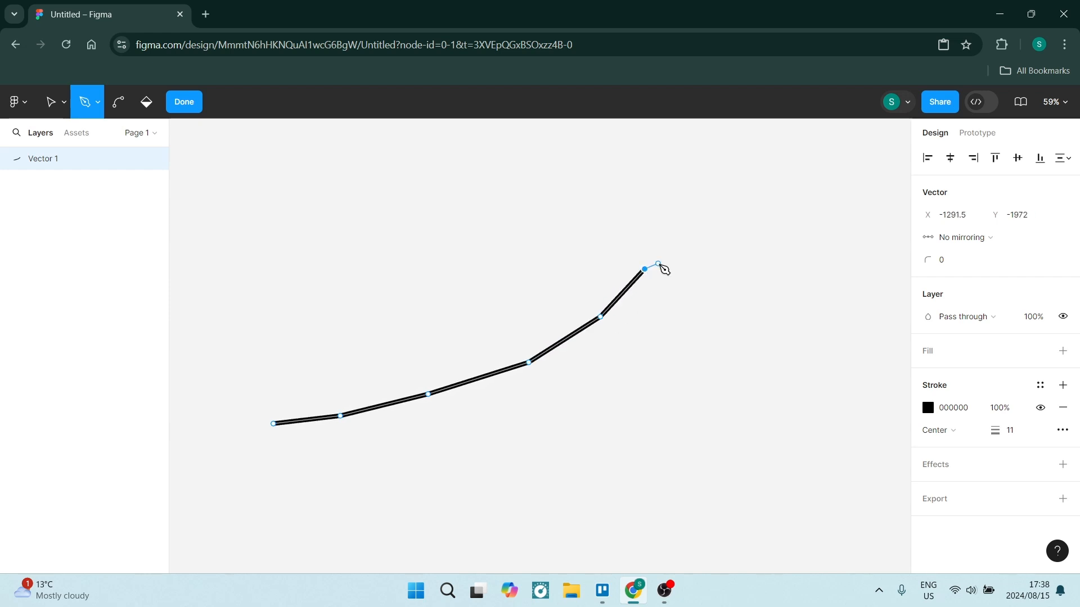
{"action": "left_click", "coordinate": [667, 207]}
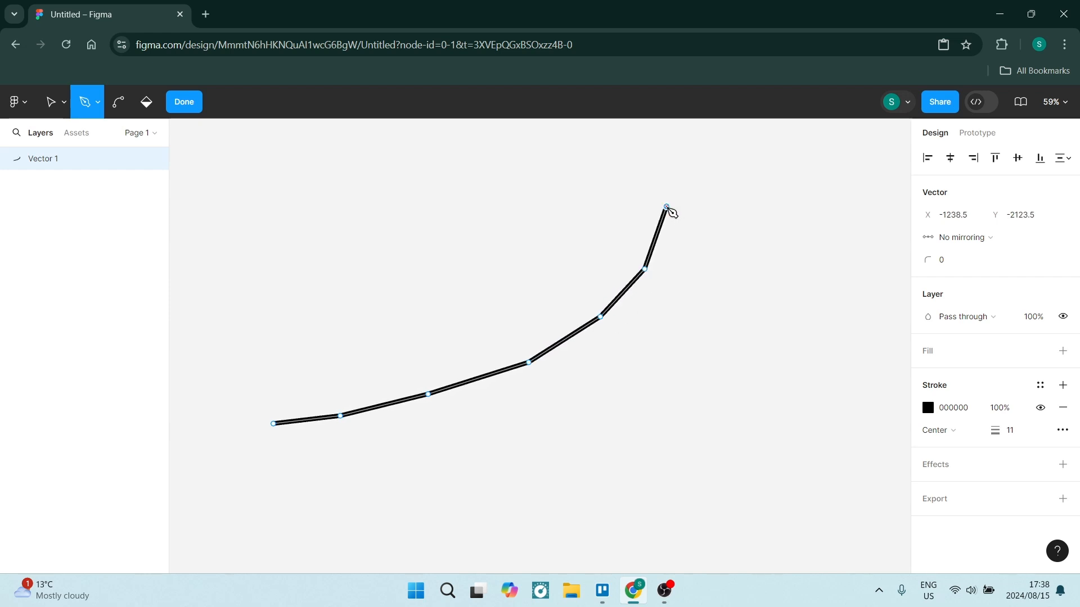
{"action": "left_click", "coordinate": [675, 154]}
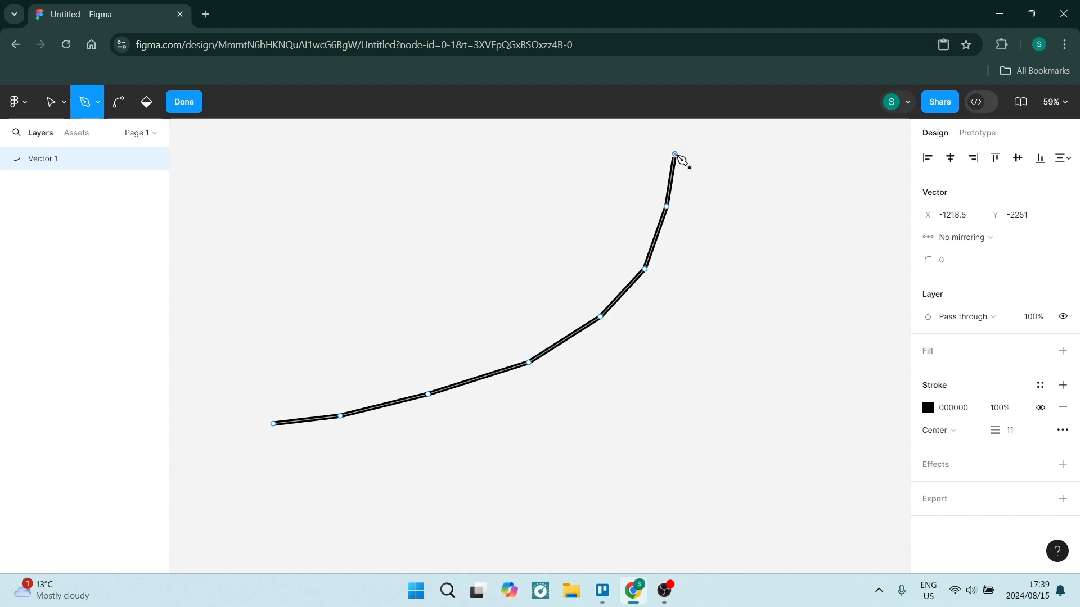
{"action": "left_click", "coordinate": [184, 102]}
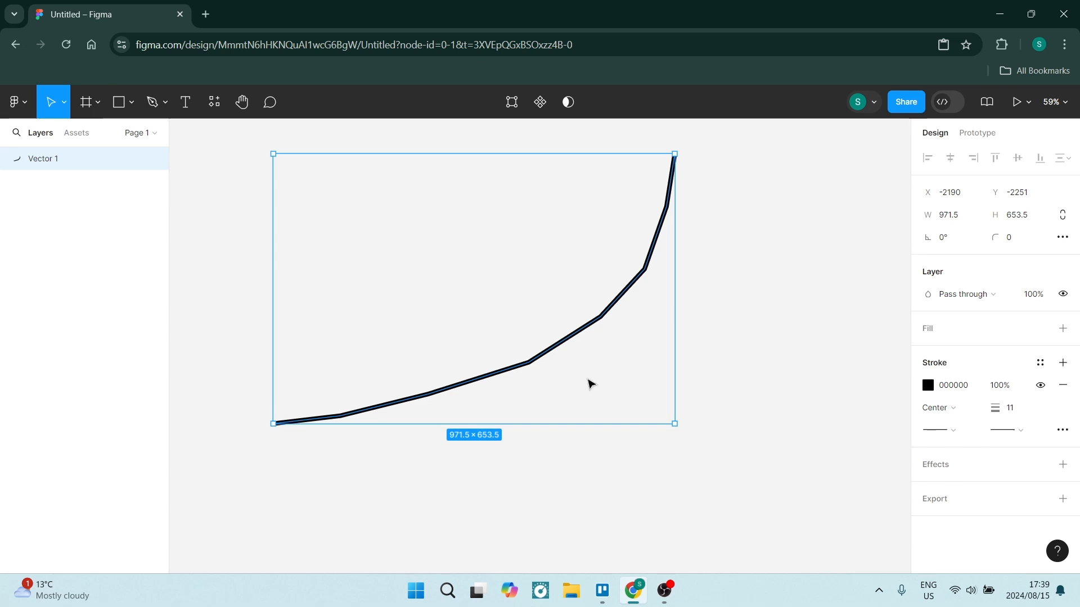
Step: Set the curved line's stroke weight to 4 and its color to bright green 14FF00
{"action": "left_click_drag", "start_coordinate": [1004, 408], "coordinate": [1002, 408]}
{"action": "left_click", "coordinate": [927, 388]}
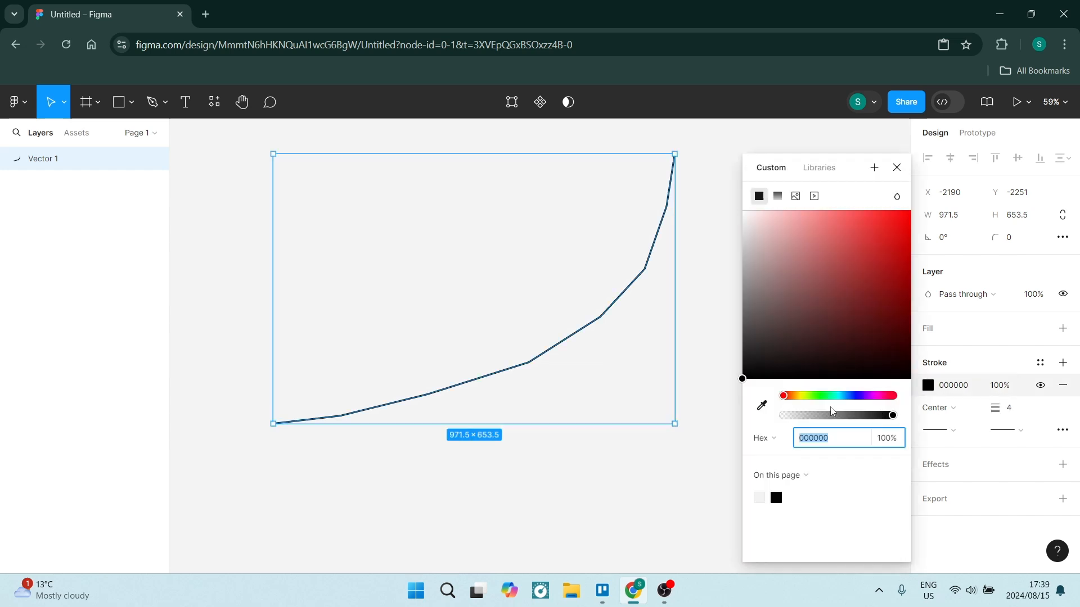
{"action": "left_click", "coordinate": [820, 397]}
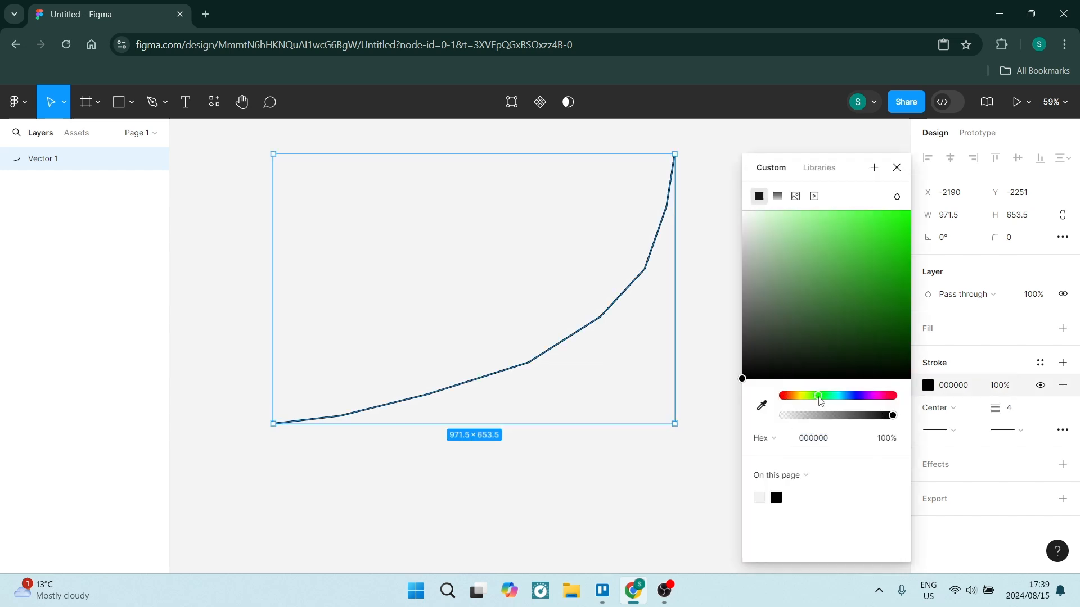
{"action": "left_click_drag", "start_coordinate": [841, 297], "coordinate": [926, 206]}
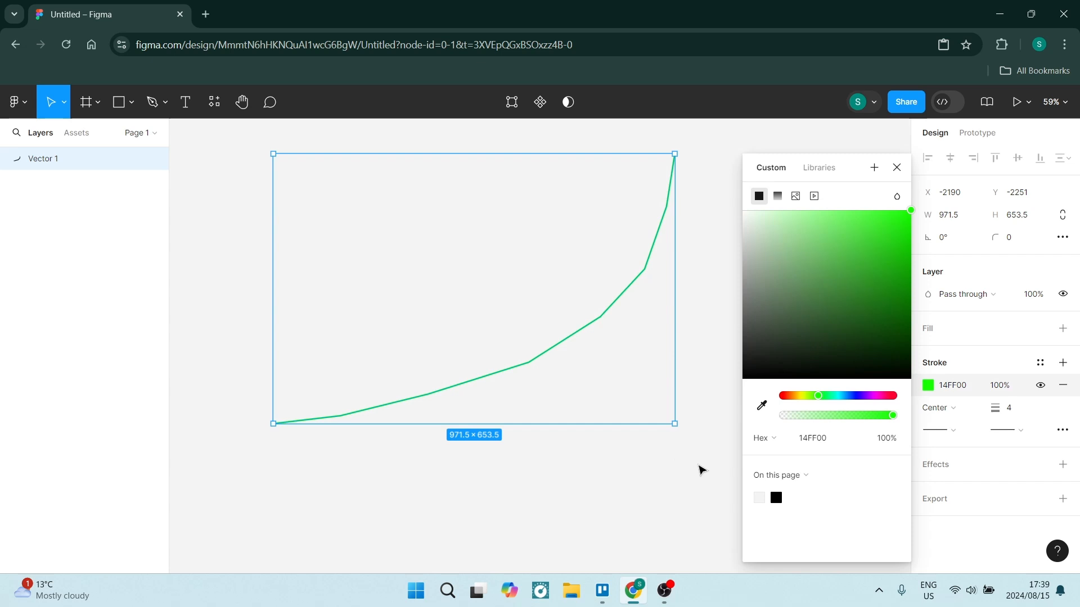
Step: Draw an L-shaped axis path with the Pen tool along the green line's base and right side, about 994 × 713
{"action": "left_click", "coordinate": [153, 105]}
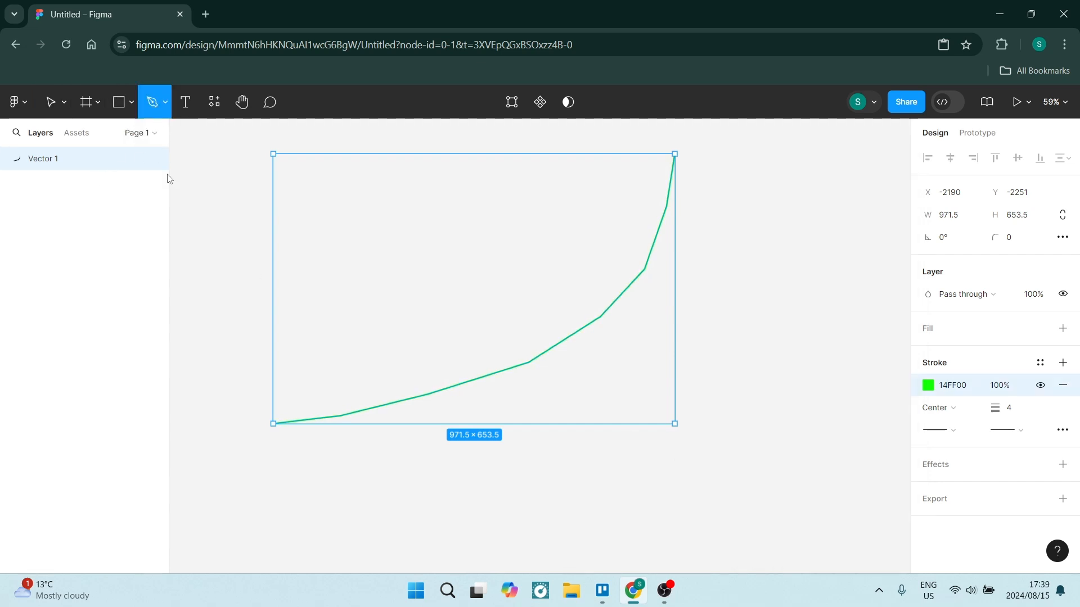
{"action": "left_click", "coordinate": [55, 103]}
{"action": "left_click", "coordinate": [198, 201]}
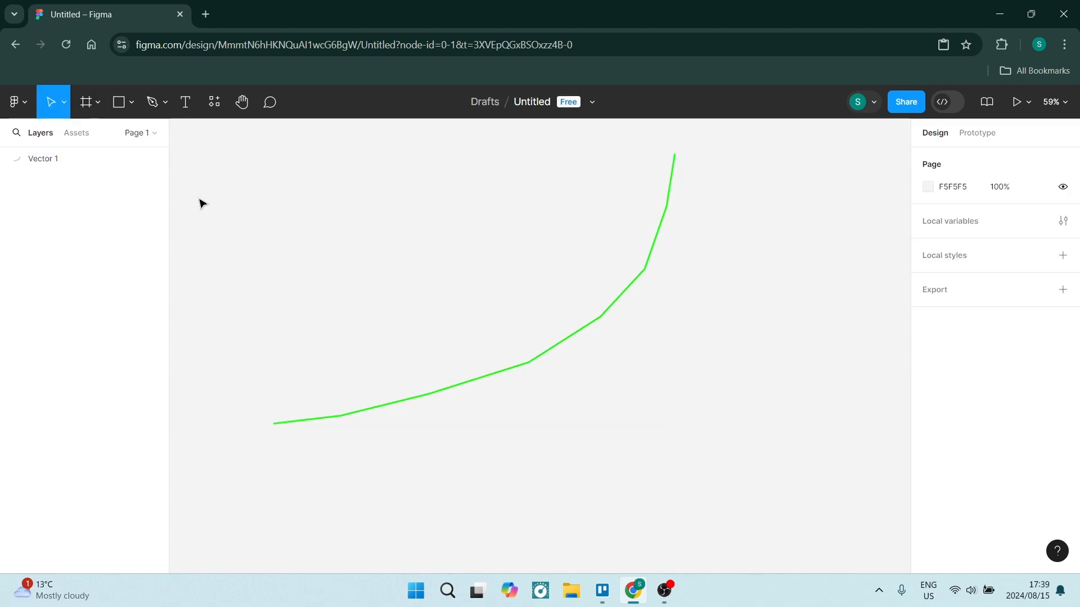
{"action": "left_click", "coordinate": [151, 102]}
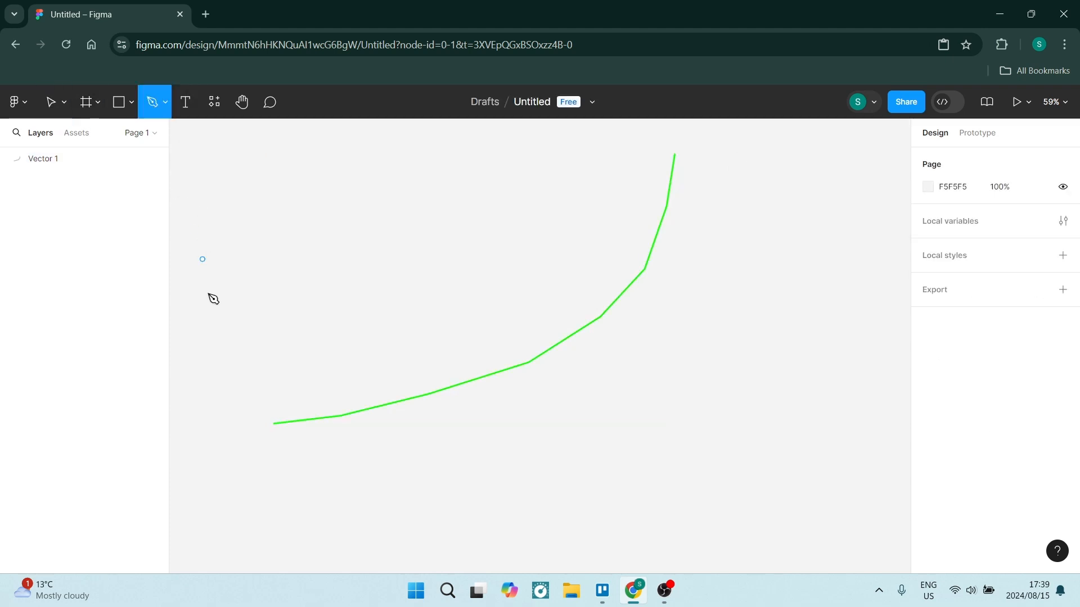
{"action": "left_click", "coordinate": [264, 424]}
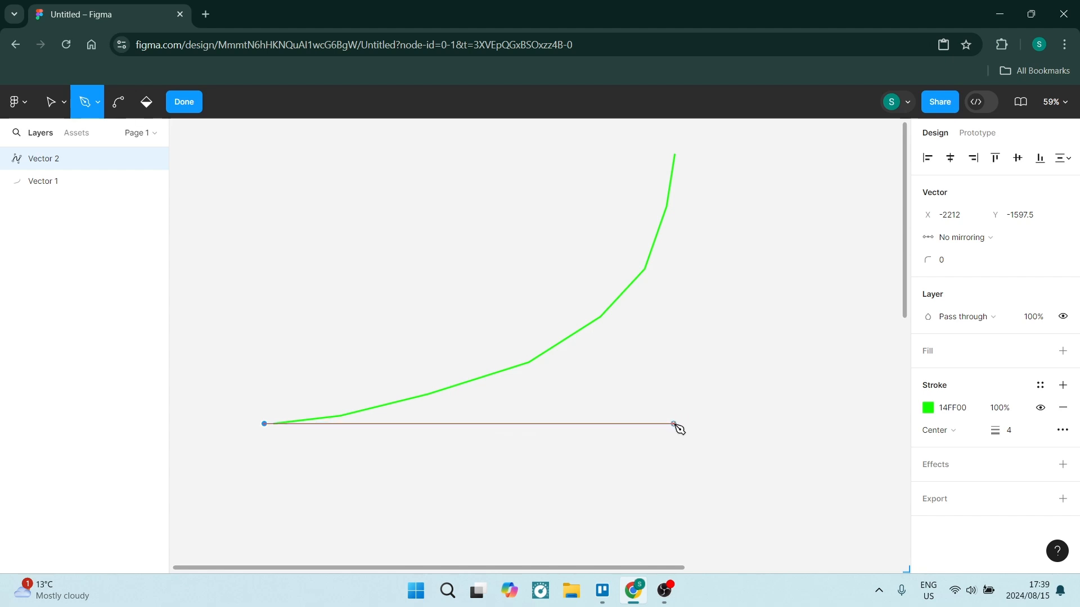
{"action": "left_click", "coordinate": [675, 424]}
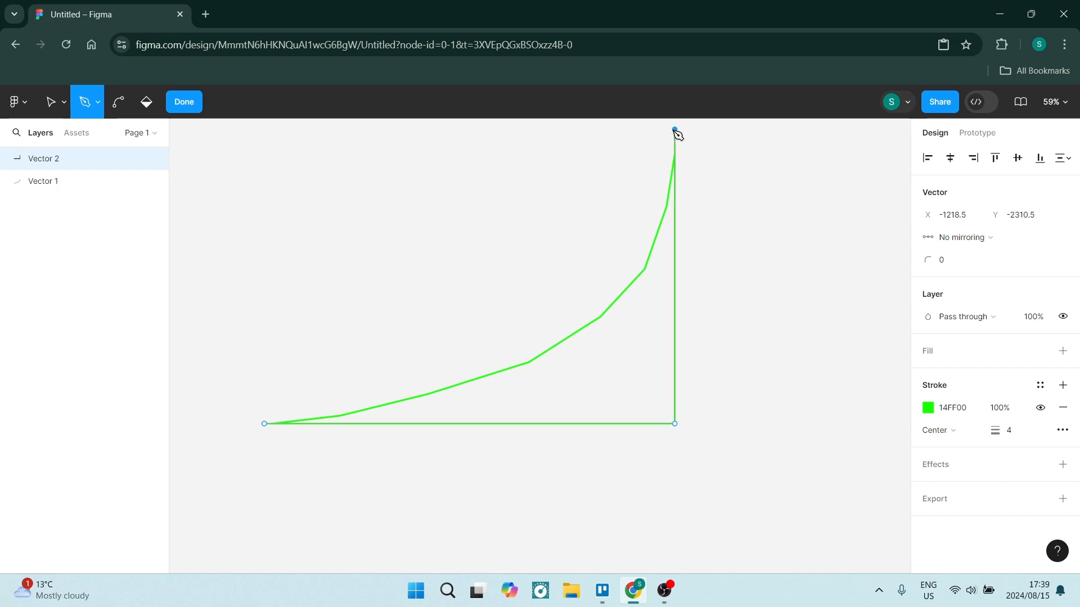
{"action": "left_click", "coordinate": [186, 104]}
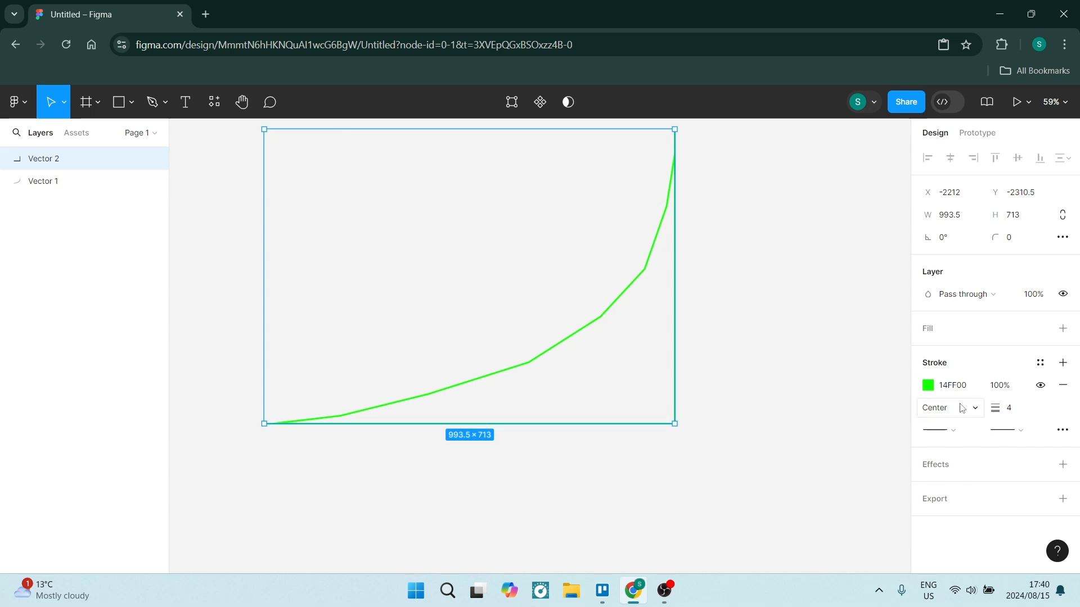
Step: Set the axis path's stroke color to black 000000 and its weight to 6
{"action": "left_click", "coordinate": [929, 387]}
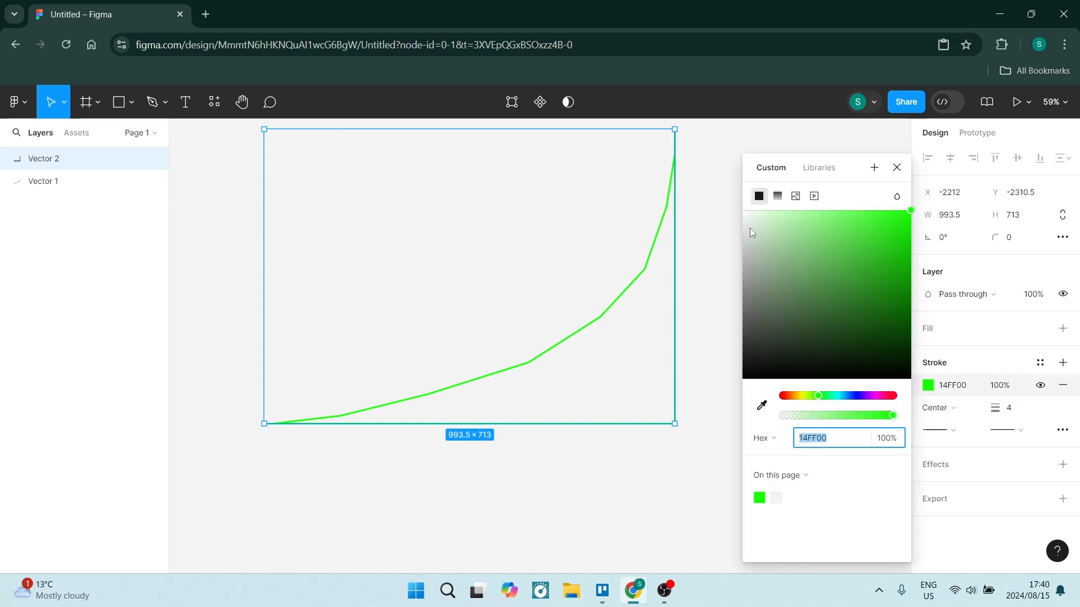
{"action": "left_click_drag", "start_coordinate": [764, 346], "coordinate": [742, 380]}
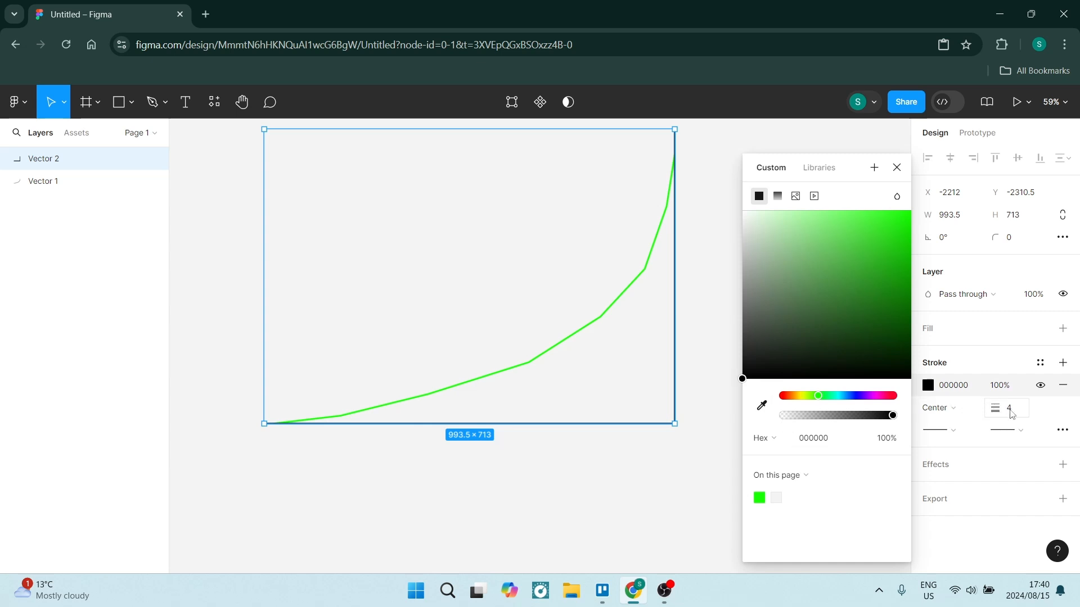
{"action": "left_click", "coordinate": [1011, 414]}
{"action": "key", "text": "Return"}
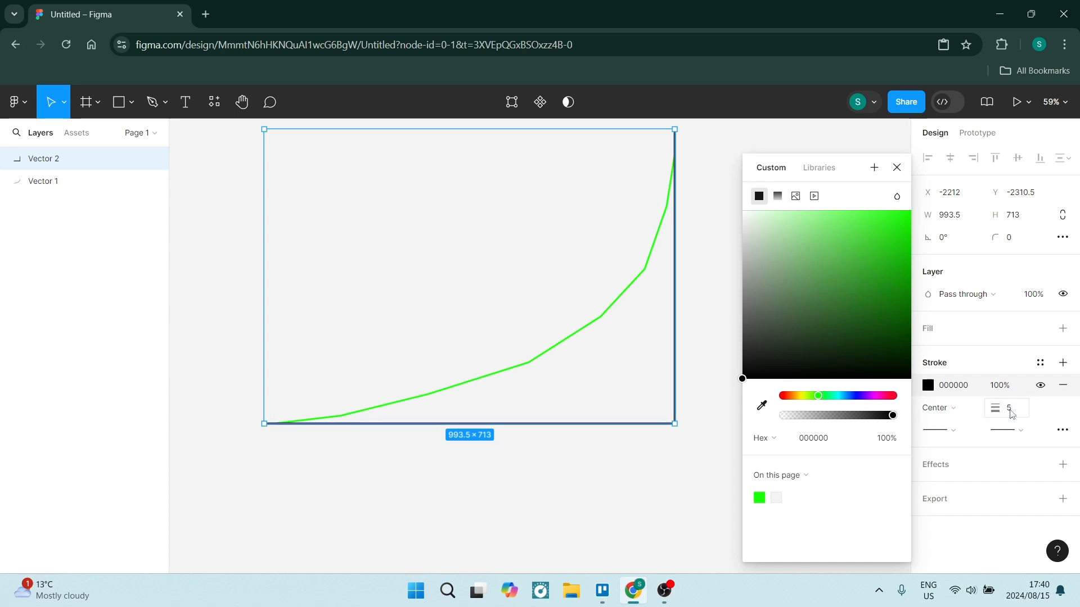
{"action": "left_click", "coordinate": [1012, 414]}
{"action": "key", "text": "Return"}
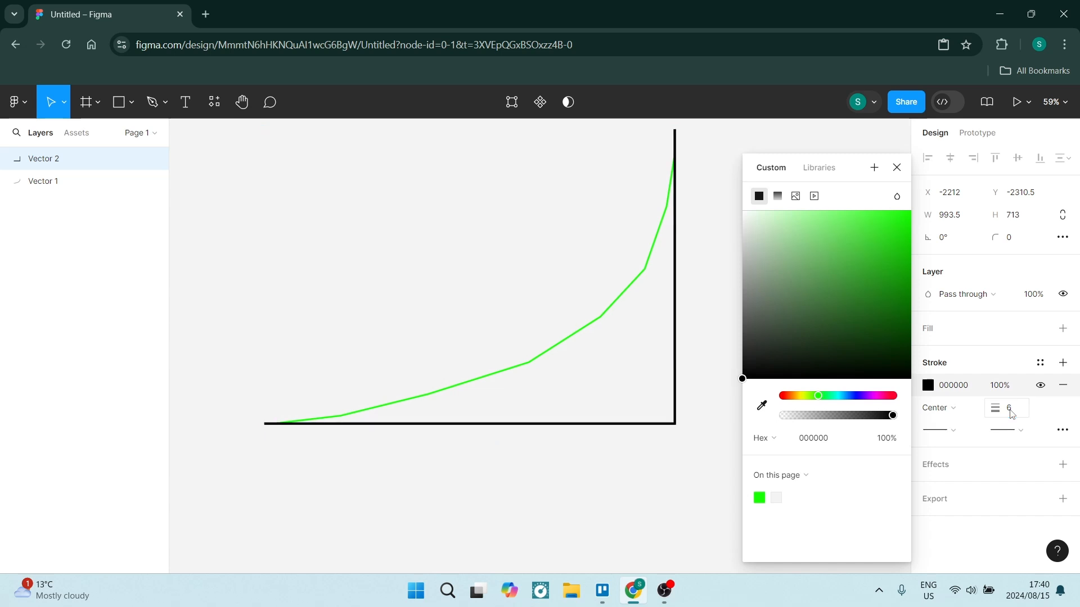
{"action": "left_click", "coordinate": [1025, 276]}
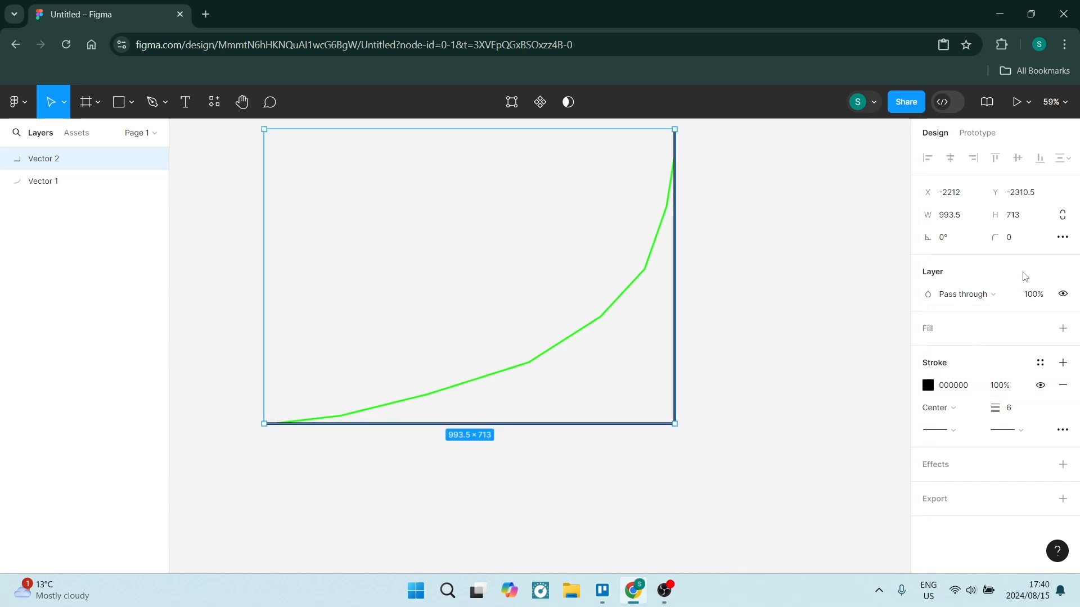
{"action": "left_click", "coordinate": [198, 378]}
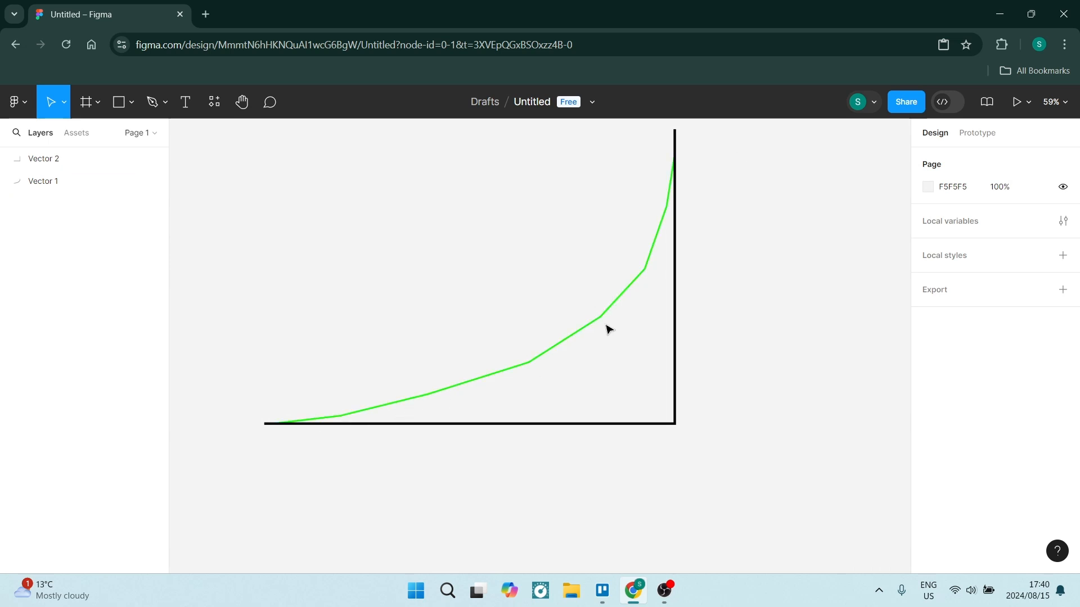
Step: Draw an 18 × 18 circle with the Ellipse tool and place it on the green line's second point
{"action": "left_click", "coordinate": [130, 102]}
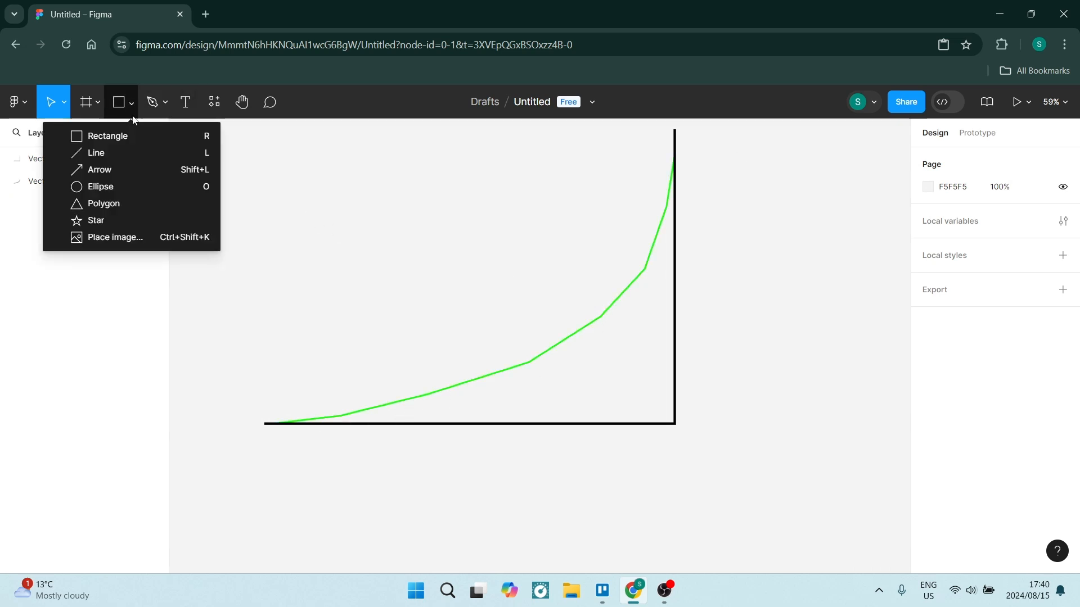
{"action": "left_click", "coordinate": [104, 187]}
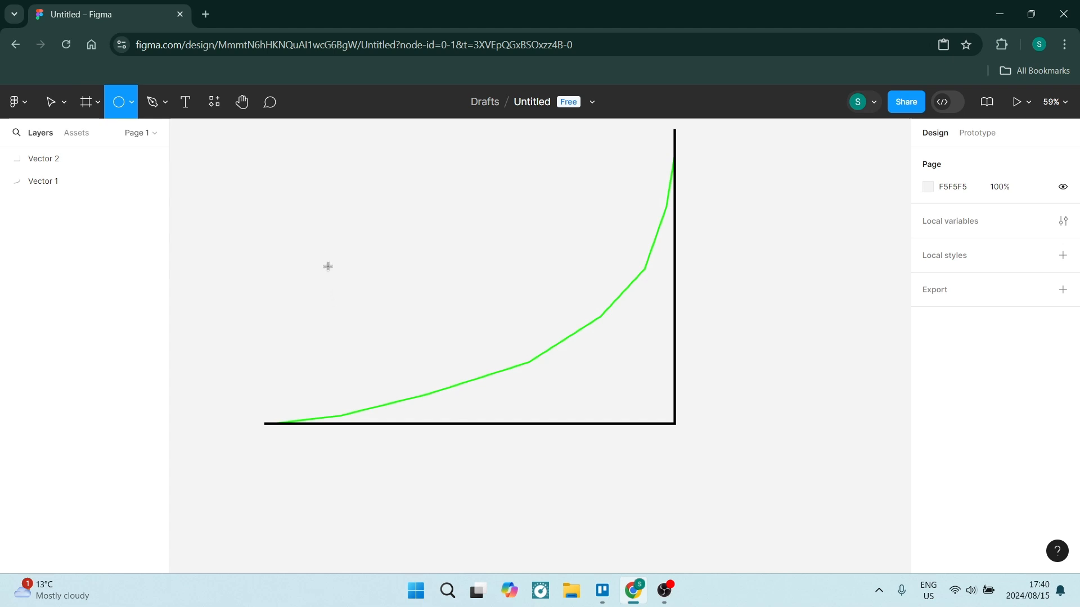
{"action": "left_click_drag", "start_coordinate": [328, 266], "coordinate": [330, 273]}
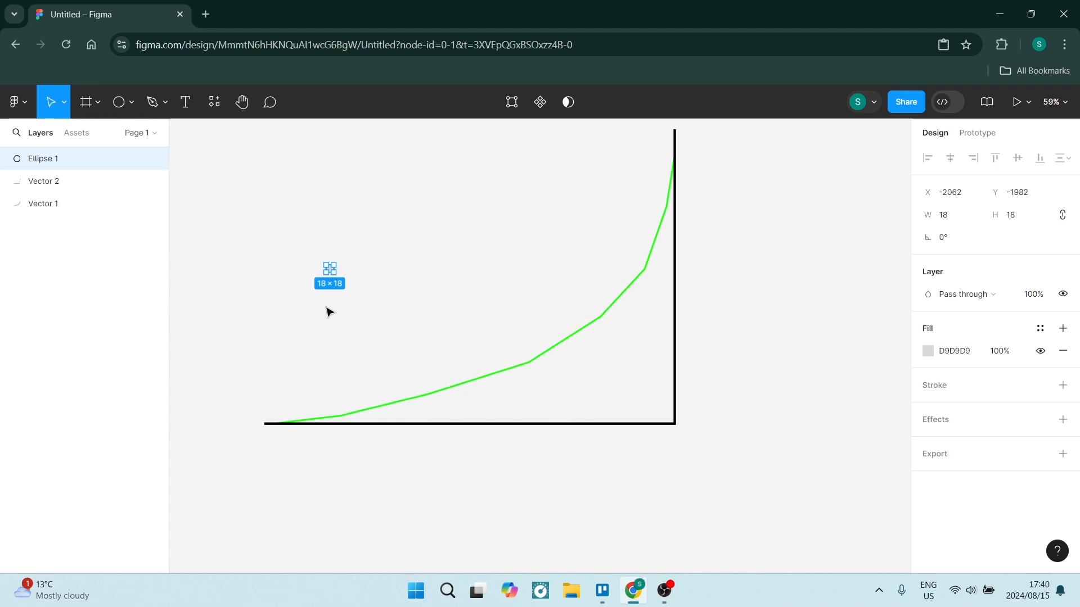
{"action": "scroll", "coordinate": [329, 312], "scroll_direction": "up", "scroll_amount": 5, "text": "ctrl"}
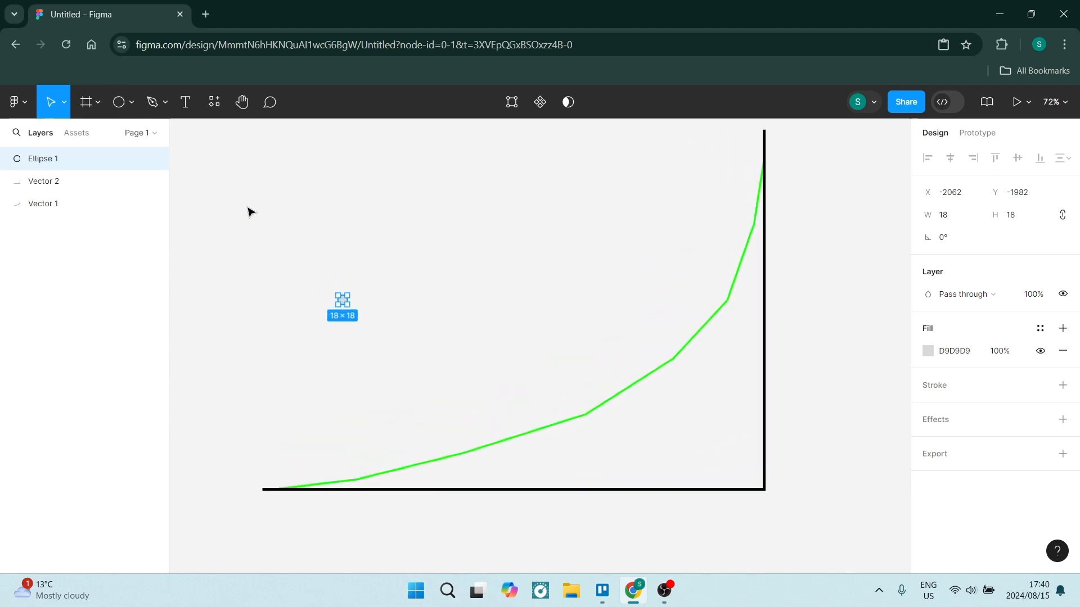
{"action": "scroll", "coordinate": [247, 211], "scroll_direction": "up", "scroll_amount": 5, "text": "ctrl"}
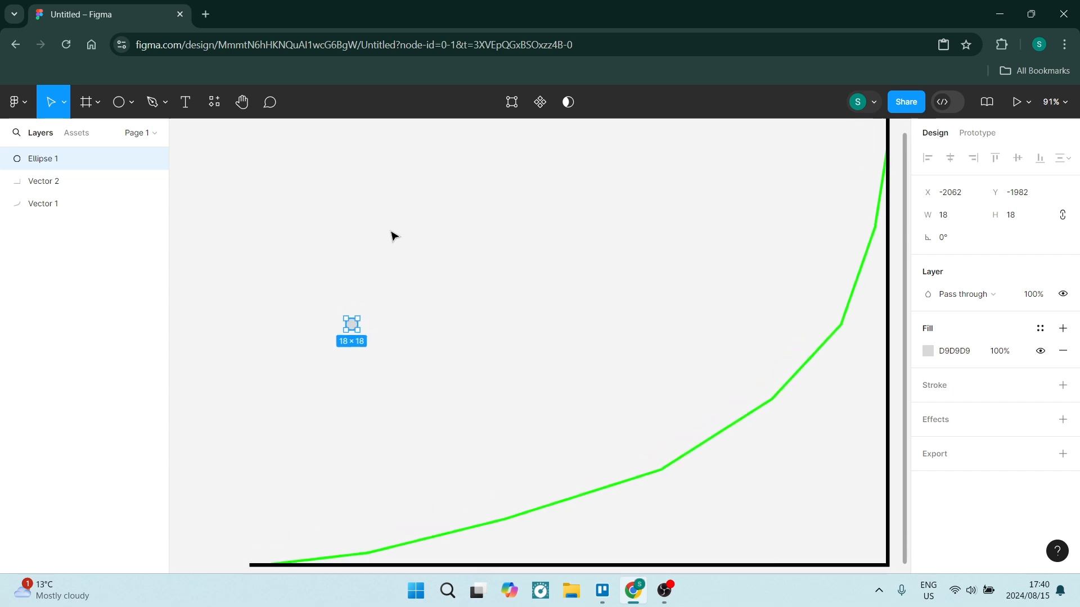
{"action": "scroll", "coordinate": [392, 235], "scroll_direction": "up", "scroll_amount": 1, "text": "ctrl"}
{"action": "scroll", "coordinate": [424, 236], "scroll_direction": "down", "scroll_amount": 2}
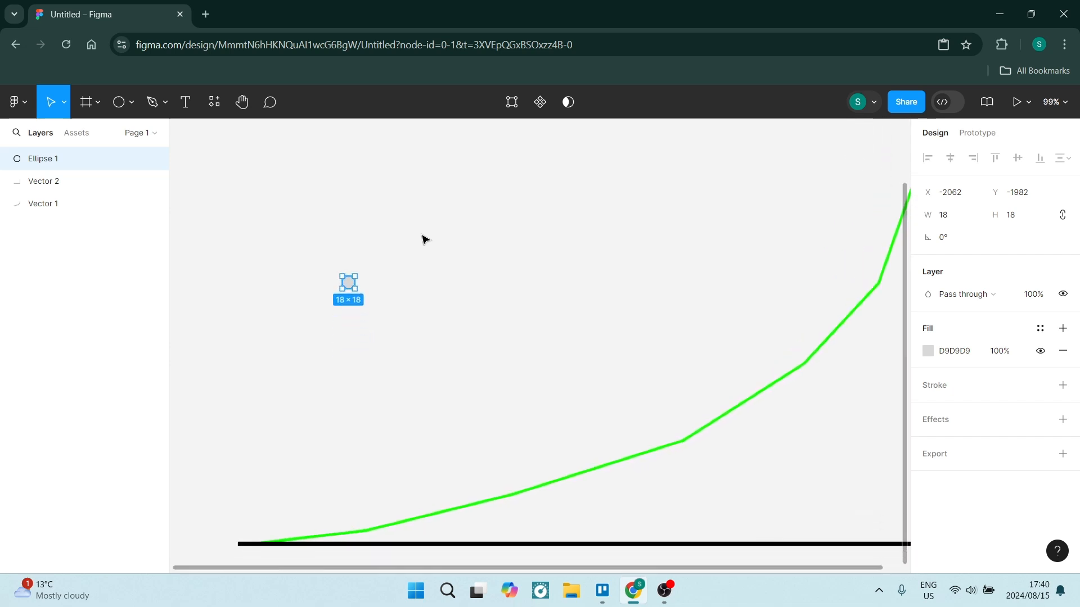
{"action": "scroll", "coordinate": [424, 240], "scroll_direction": "down", "scroll_amount": 1}
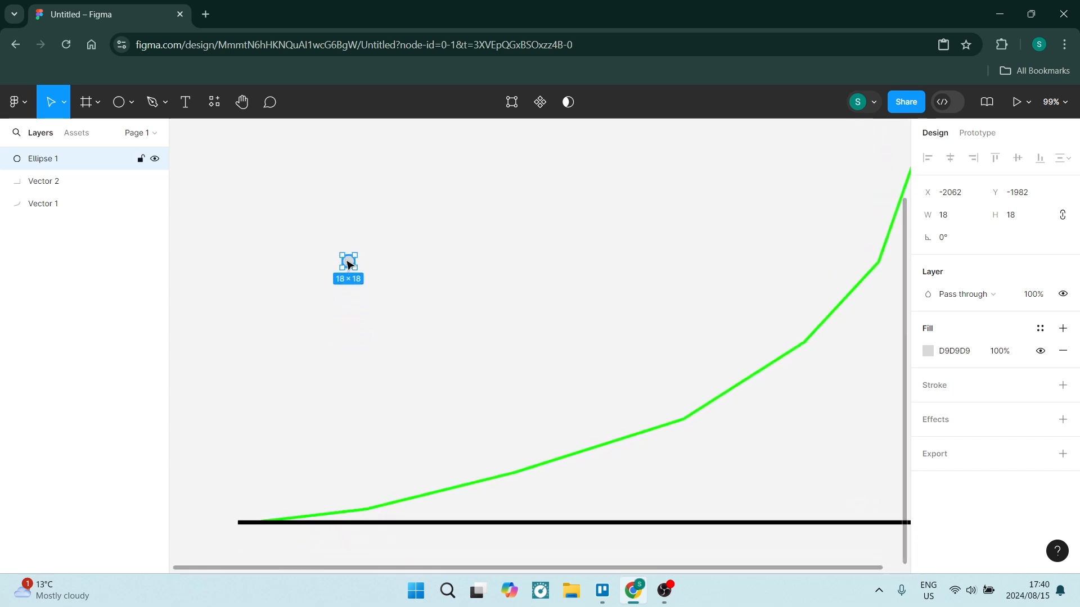
{"action": "left_click_drag", "start_coordinate": [349, 263], "coordinate": [365, 510]}
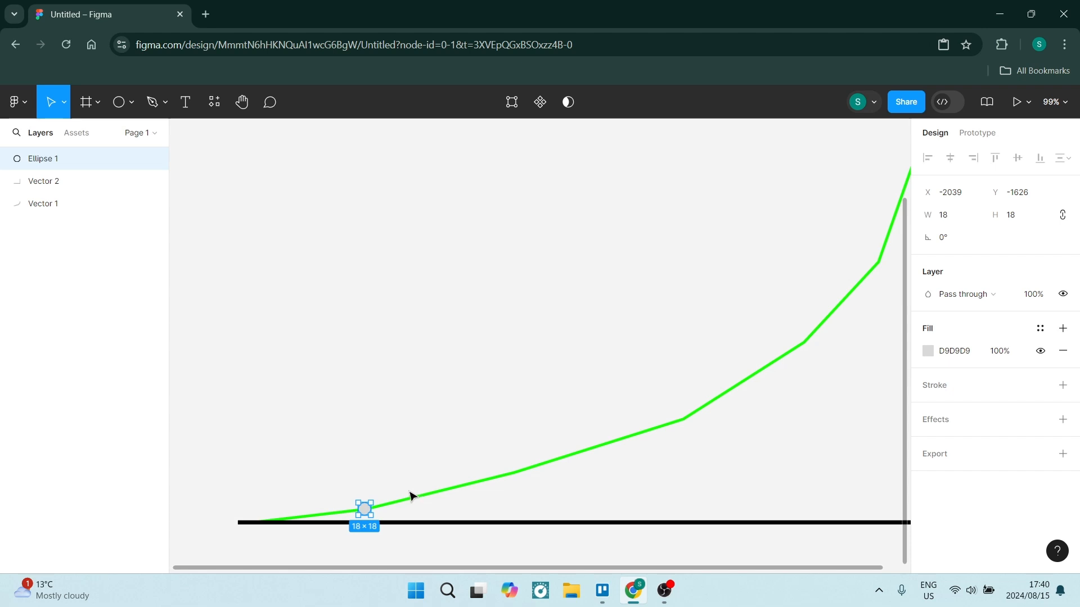
Step: Duplicate the circle four times, placing the copies on the green line's third, fourth, fifth and sixth points
{"action": "key", "text": "ctrl+d"}
{"action": "left_click_drag", "start_coordinate": [366, 512], "coordinate": [513, 481]}
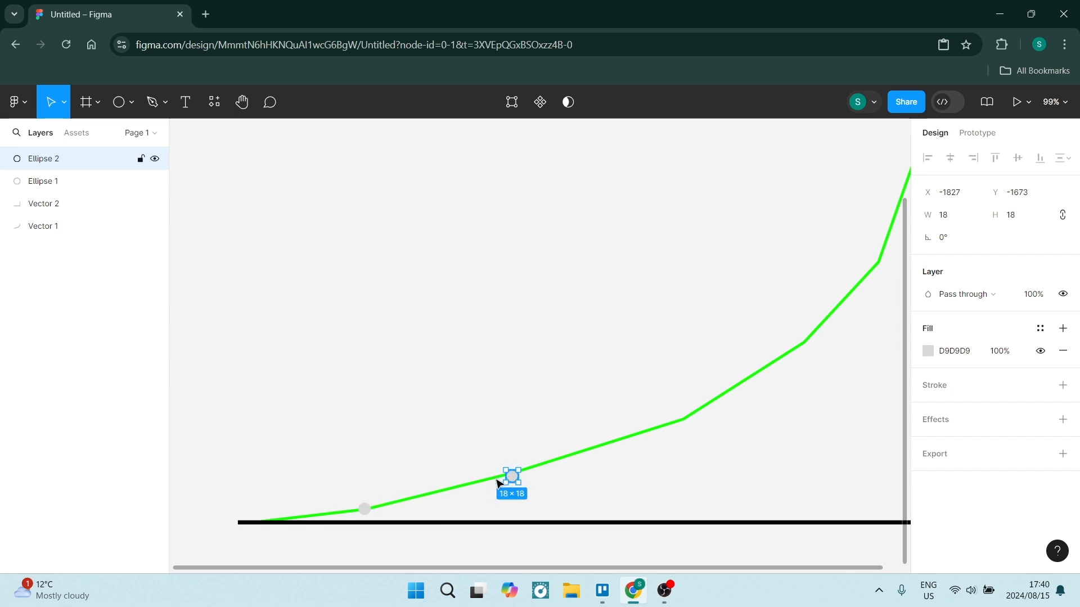
{"action": "key", "text": "ctrl+v"}
{"action": "left_click_drag", "start_coordinate": [366, 513], "coordinate": [687, 423]}
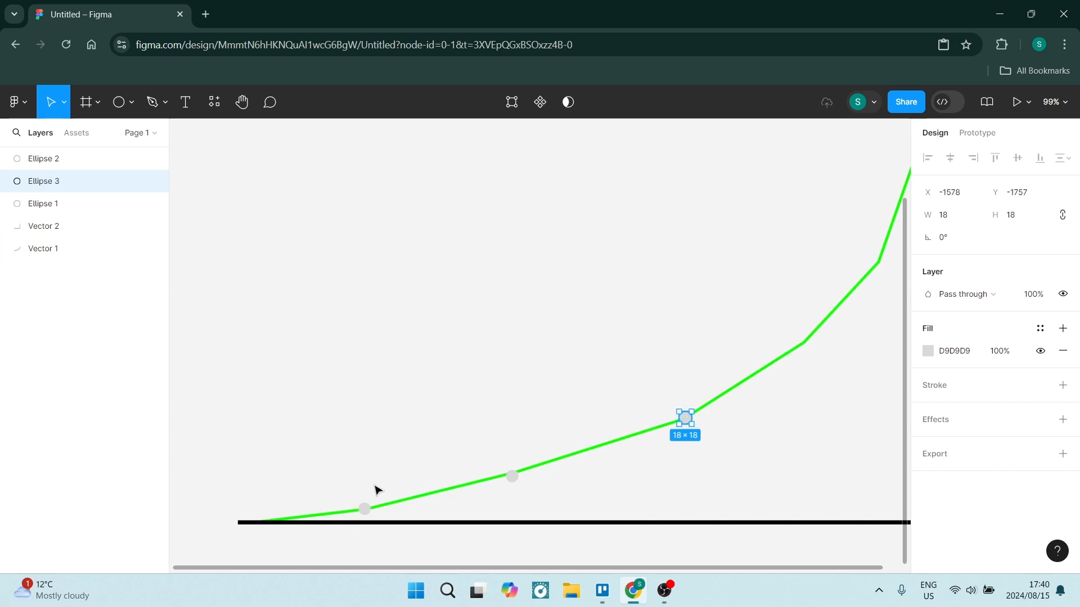
{"action": "left_click", "coordinate": [366, 512]}
{"action": "key", "text": "ctrl+v"}
{"action": "left_click_drag", "start_coordinate": [365, 513], "coordinate": [802, 349]}
{"action": "left_click", "coordinate": [364, 510]}
{"action": "key", "text": "ctrl+v"}
{"action": "left_click_drag", "start_coordinate": [364, 511], "coordinate": [912, 250]}
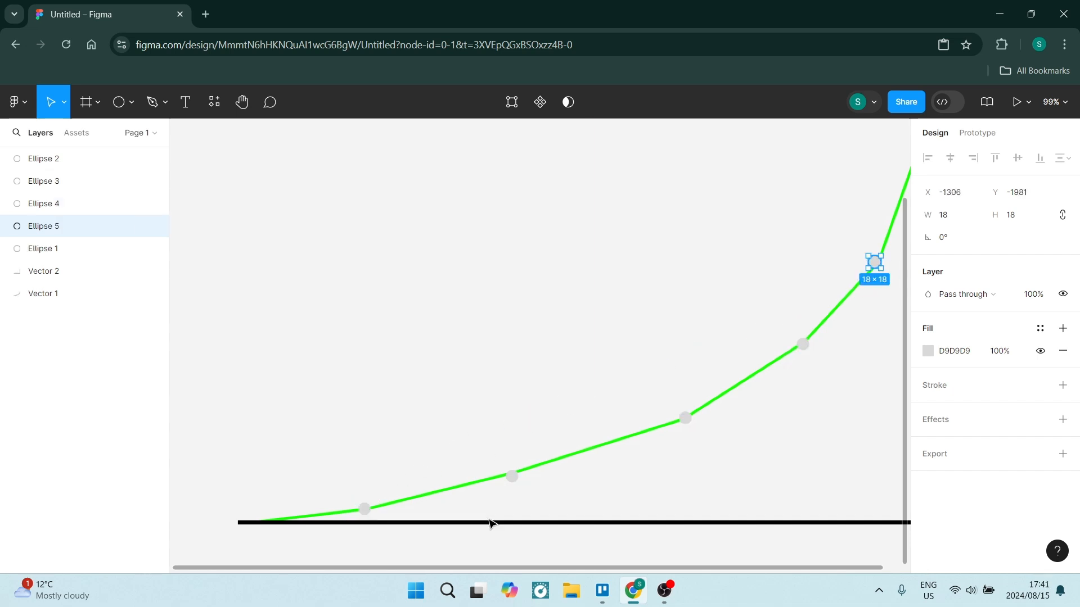
Step: Nudge the circles at the green line's third, fifth and sixth points onto the line, moving the sixth 5 px right to X -1301
{"action": "left_click", "coordinate": [506, 479]}
{"action": "left_click", "coordinate": [510, 476]}
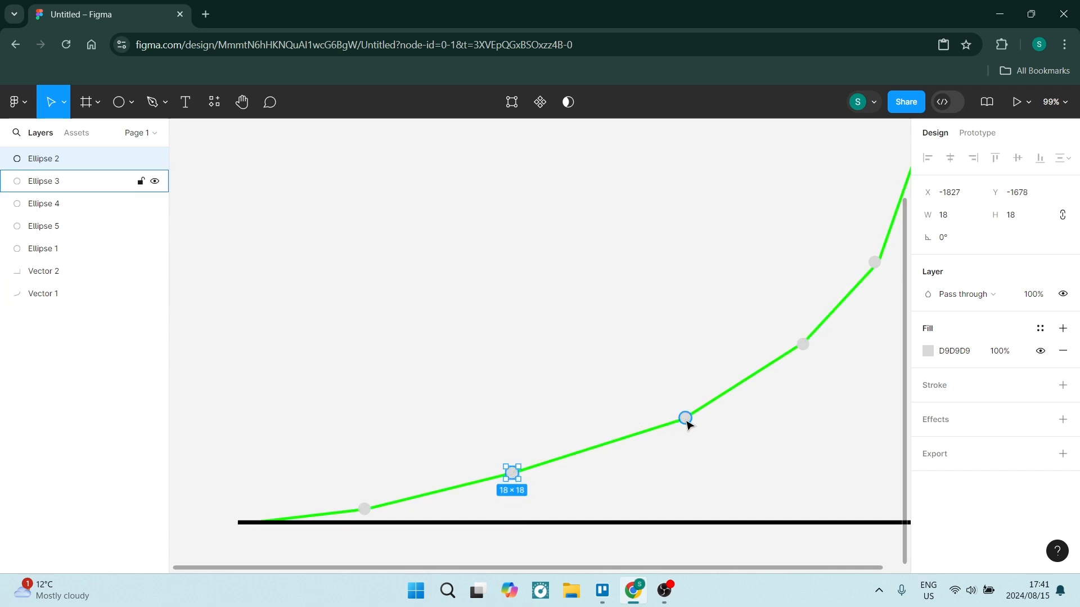
{"action": "left_click", "coordinate": [803, 345]}
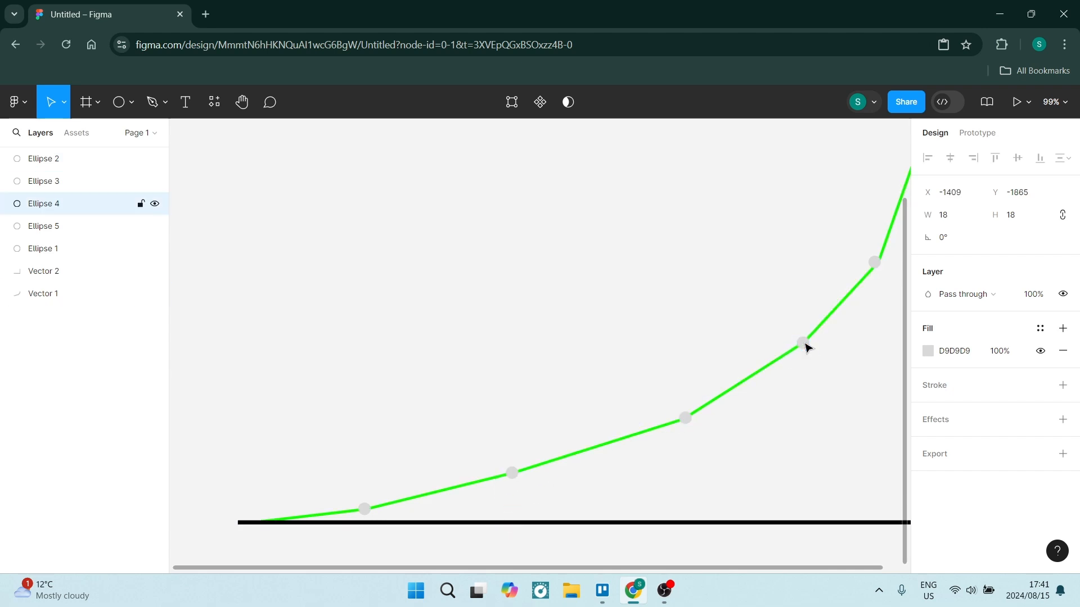
{"action": "left_click", "coordinate": [878, 269]}
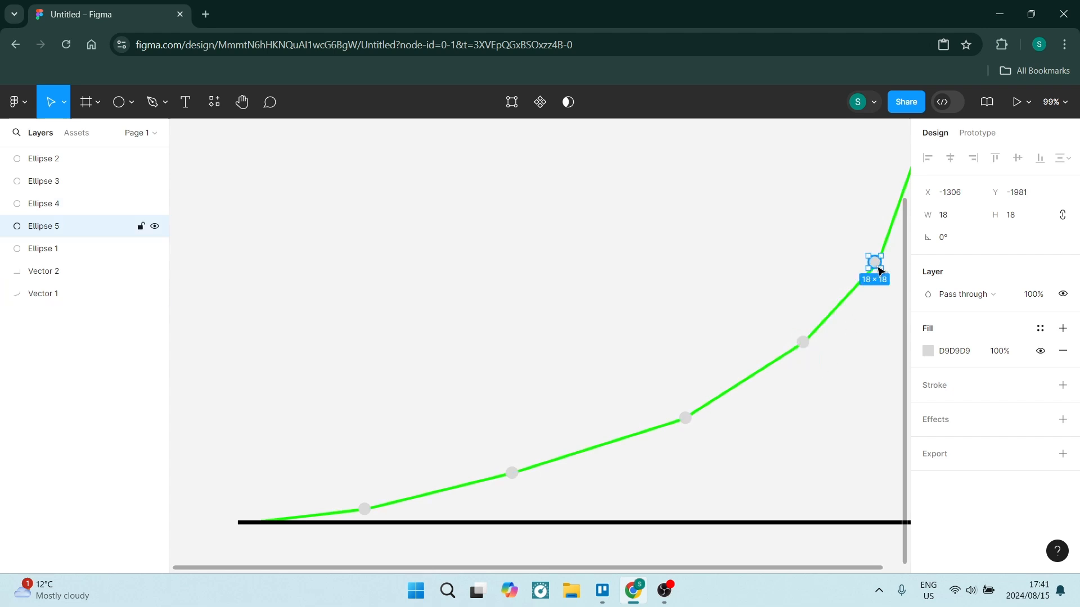
{"action": "key", "text": "Right"}
{"action": "key", "text": "Right"}
{"action": "key", "text": "Right"}
{"action": "key", "text": "Right"}
{"action": "key", "text": "Right"}
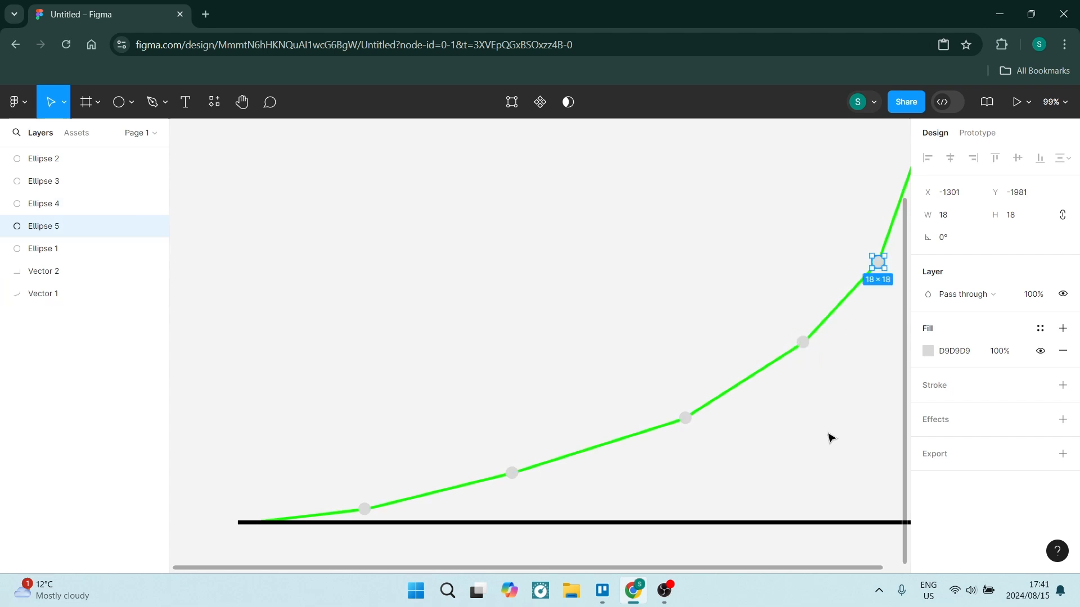
{"action": "left_click", "coordinate": [831, 438]}
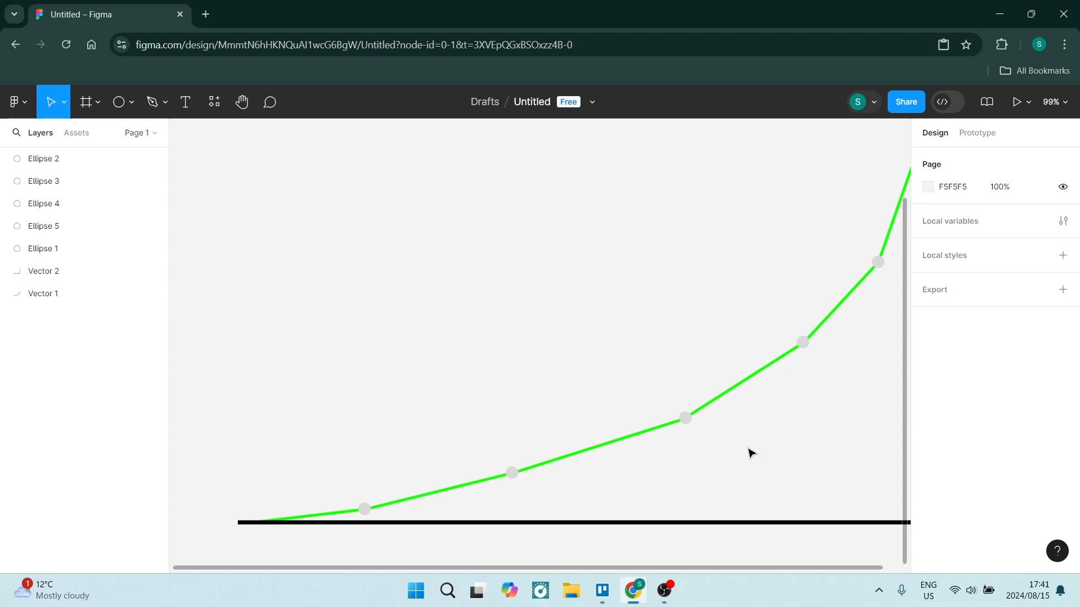
Step: Select all five circles and set their fill to the green line's color 14FF00
{"action": "left_click", "coordinate": [31, 160]}
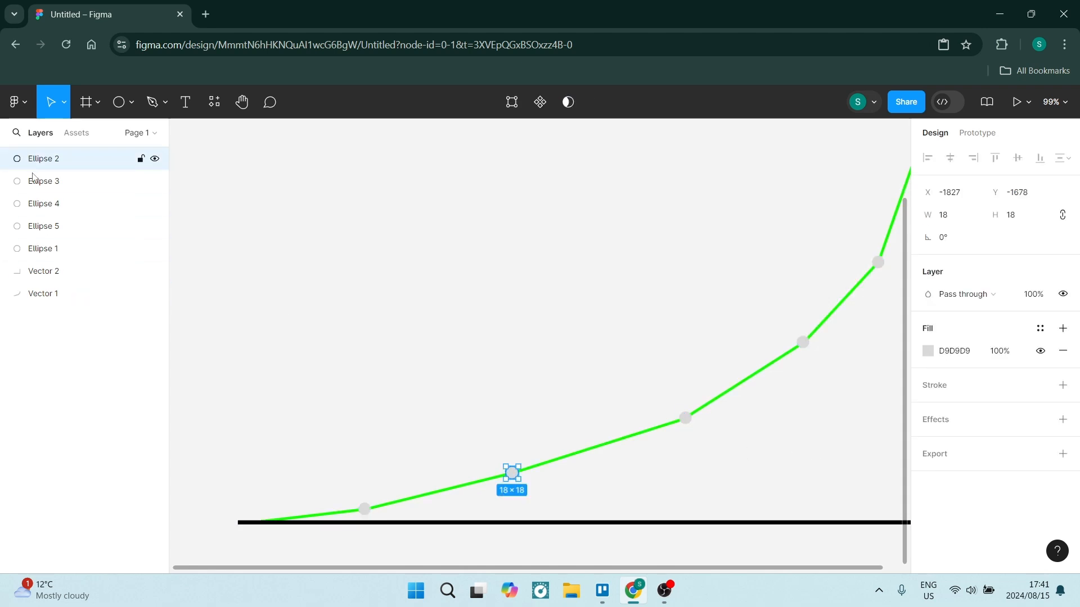
{"action": "left_click", "coordinate": [51, 183], "text": "shift"}
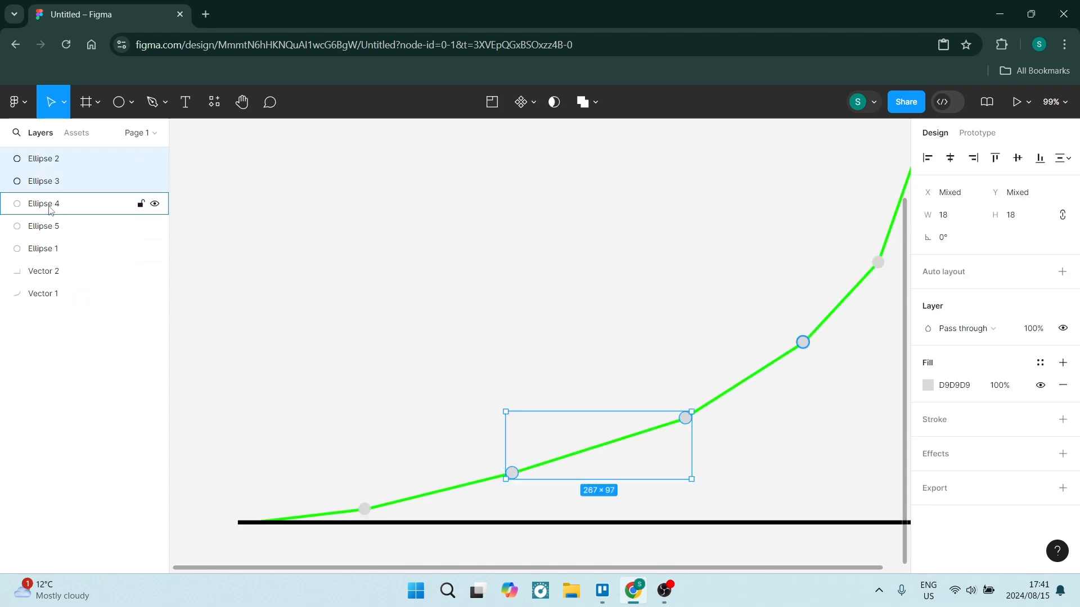
{"action": "left_click", "coordinate": [50, 206], "text": "shift"}
{"action": "left_click", "coordinate": [50, 234], "text": "shift"}
{"action": "left_click", "coordinate": [51, 249], "text": "shift"}
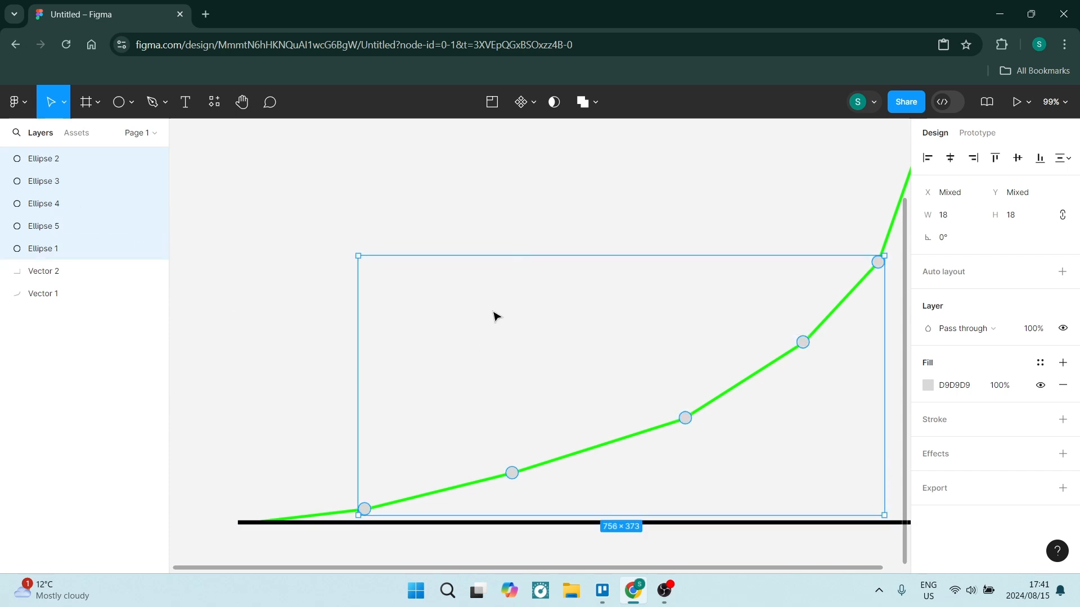
{"action": "scroll", "coordinate": [494, 313], "scroll_direction": "down", "scroll_amount": 3}
{"action": "scroll", "coordinate": [636, 311], "scroll_direction": "down", "scroll_amount": 3}
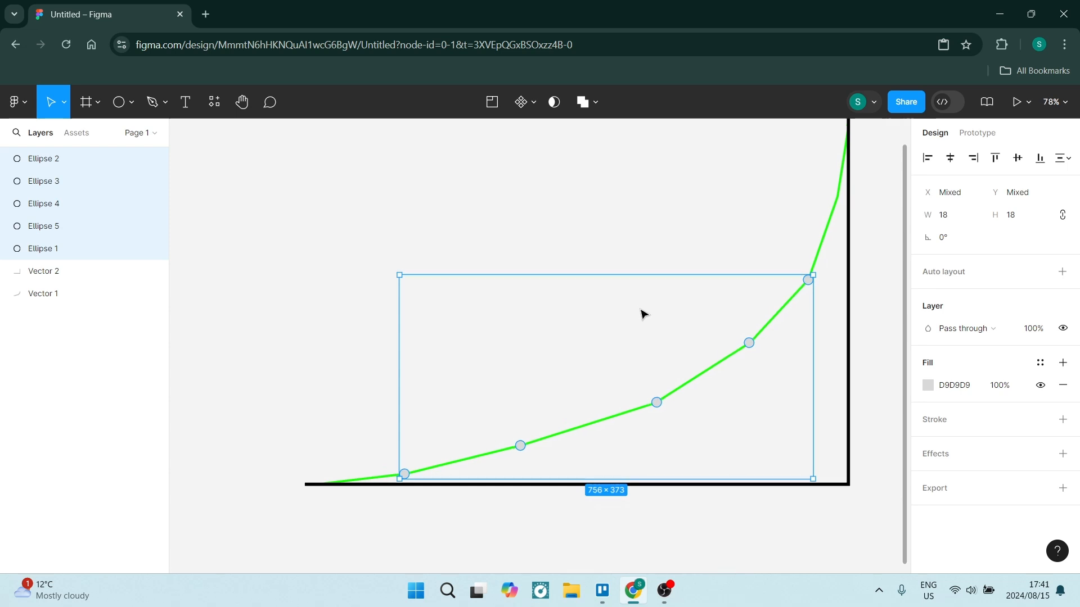
{"action": "scroll", "coordinate": [643, 313], "scroll_direction": "up", "scroll_amount": 1}
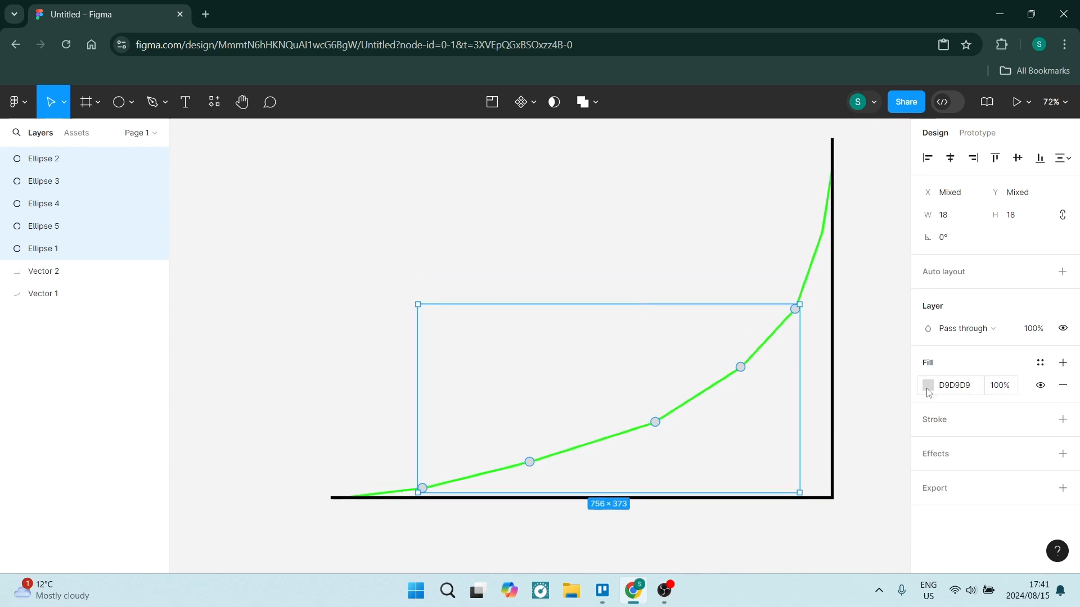
{"action": "left_click", "coordinate": [928, 386]}
{"action": "left_click", "coordinate": [800, 498]}
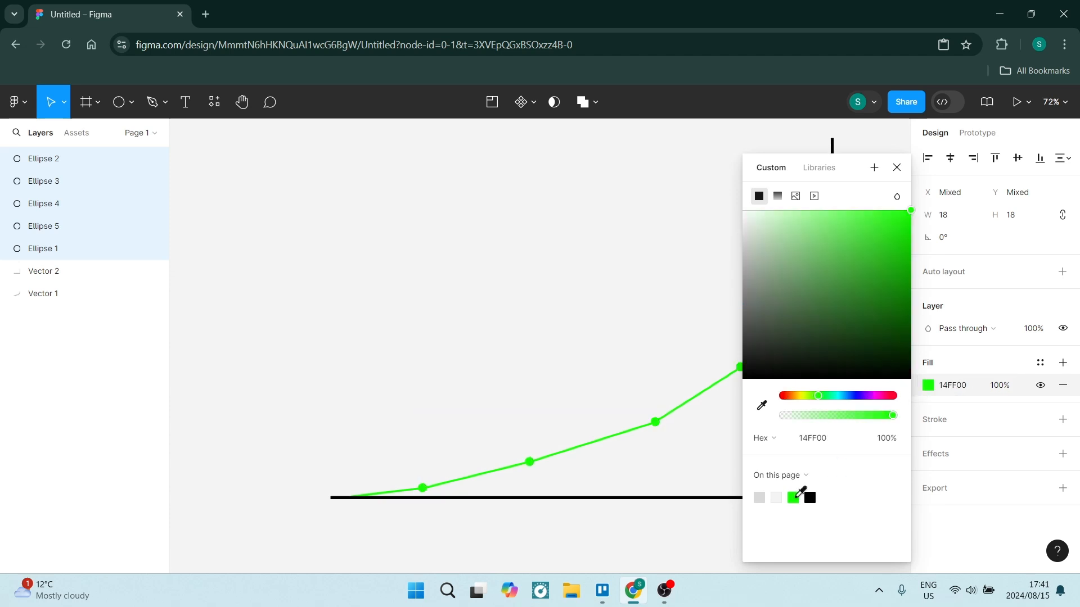
{"action": "left_click", "coordinate": [949, 417]}
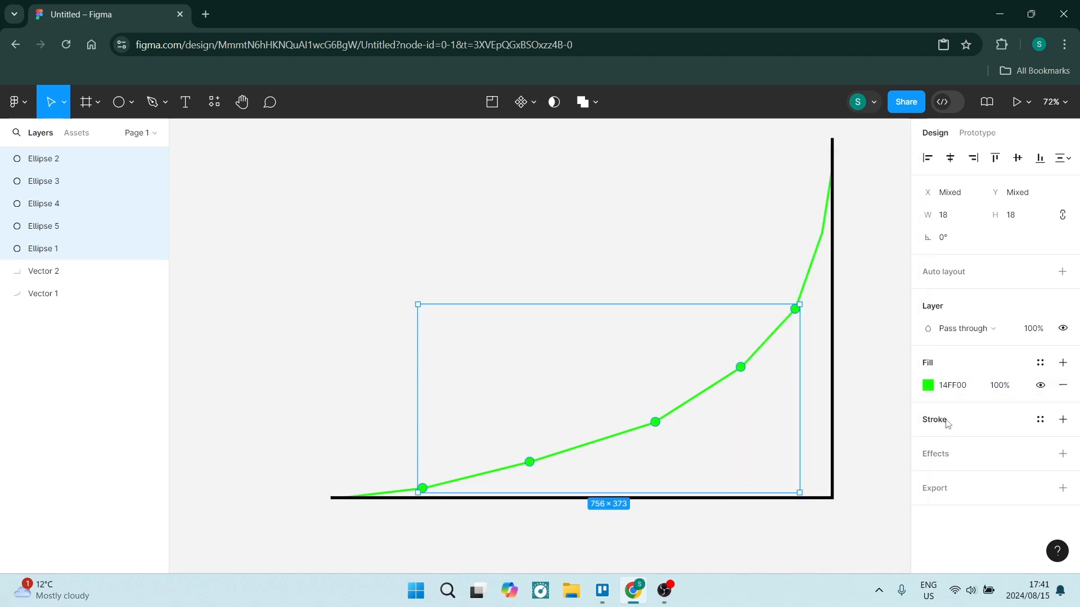
Step: Add an inside stroke to the five circles with color FFFFFF and weight 3
{"action": "left_click", "coordinate": [931, 426]}
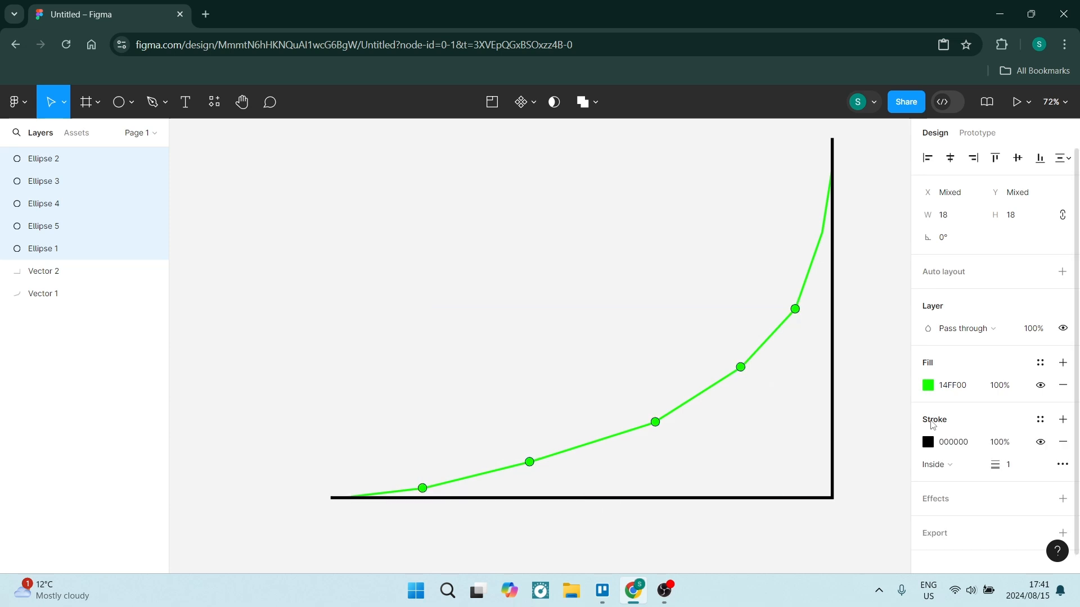
{"action": "left_click", "coordinate": [928, 442]}
{"action": "type", "text": "ffffff"}
{"action": "key", "text": "Return"}
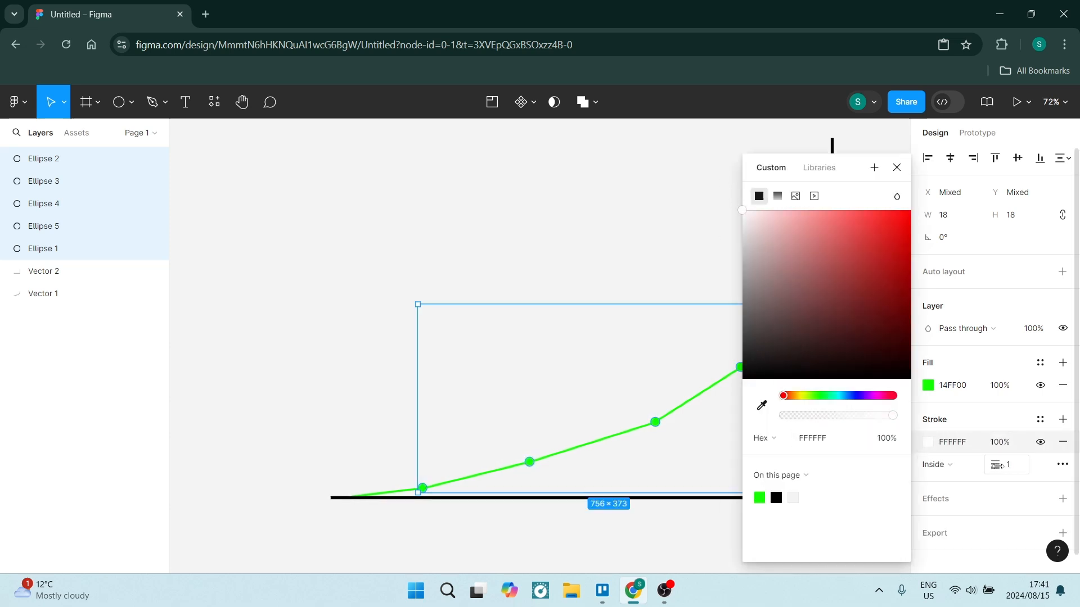
{"action": "left_click_drag", "start_coordinate": [999, 466], "coordinate": [1001, 464]}
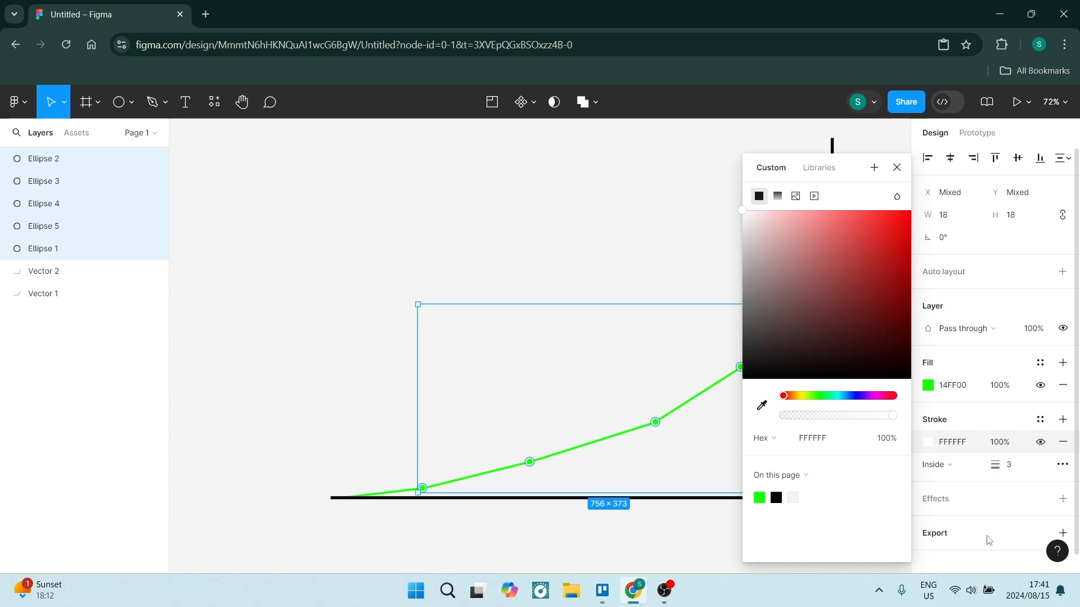
{"action": "left_click", "coordinate": [959, 500]}
Step: Add a drop shadow to the five circles with X offset 4 and blur 6
{"action": "left_click", "coordinate": [958, 500]}
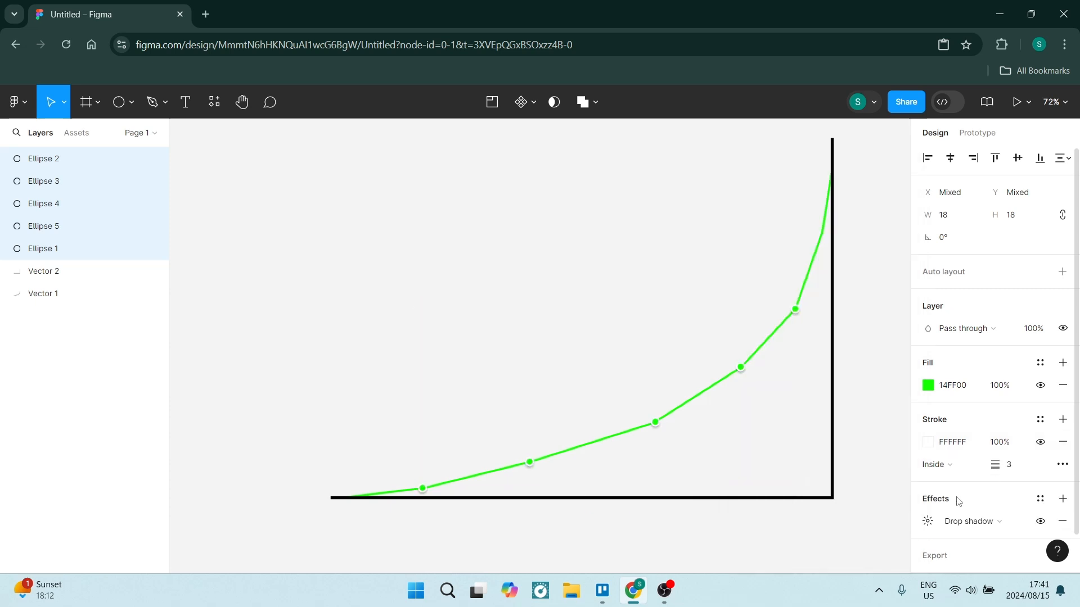
{"action": "scroll", "coordinate": [964, 523], "scroll_direction": "down", "scroll_amount": 1}
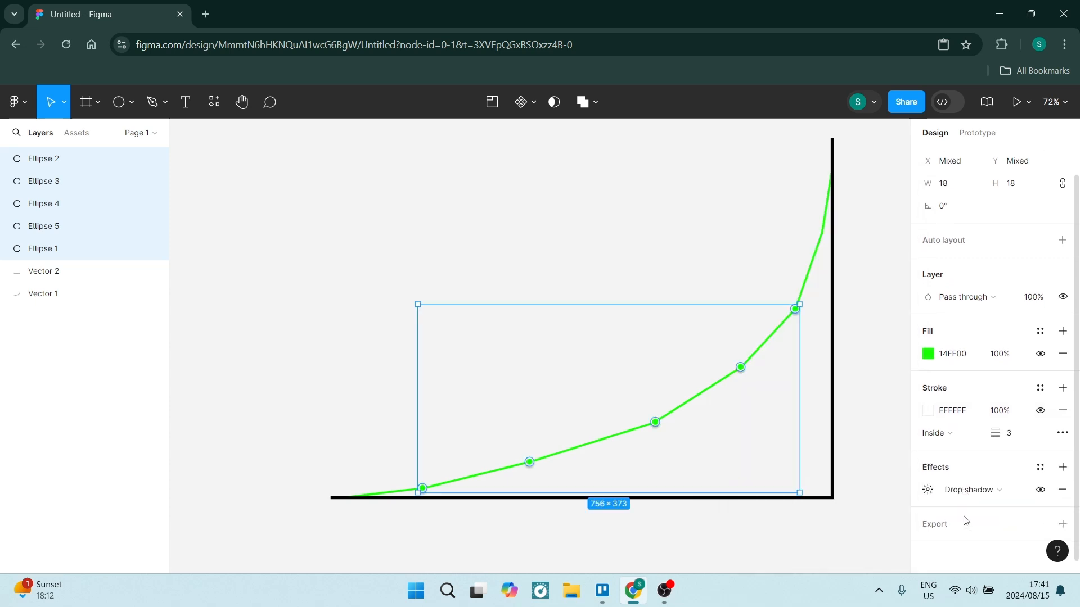
{"action": "left_click", "coordinate": [927, 487]}
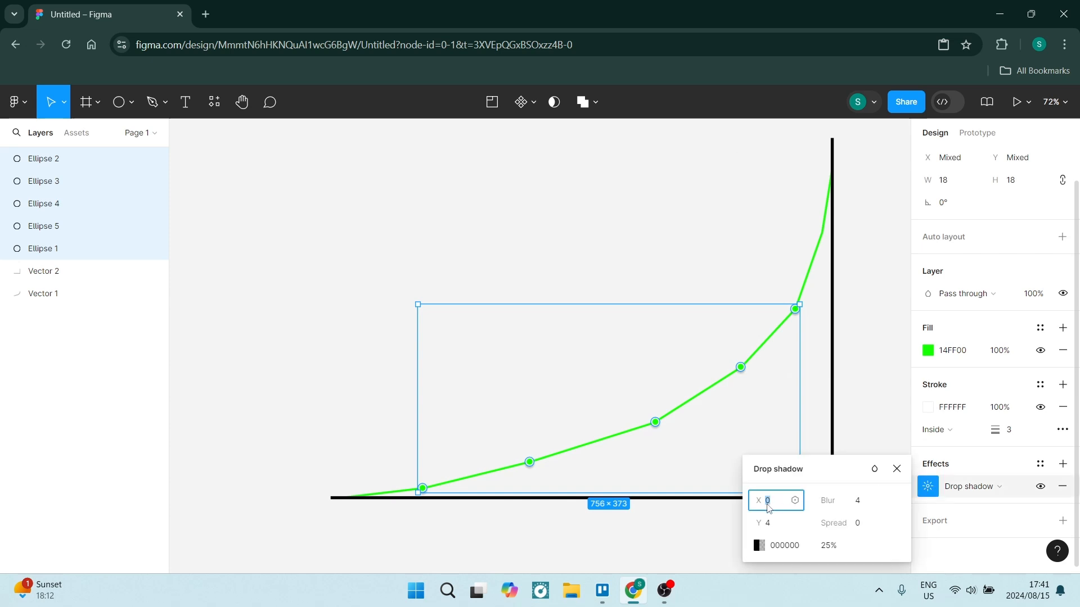
{"action": "left_click_drag", "start_coordinate": [758, 500], "coordinate": [855, 493]}
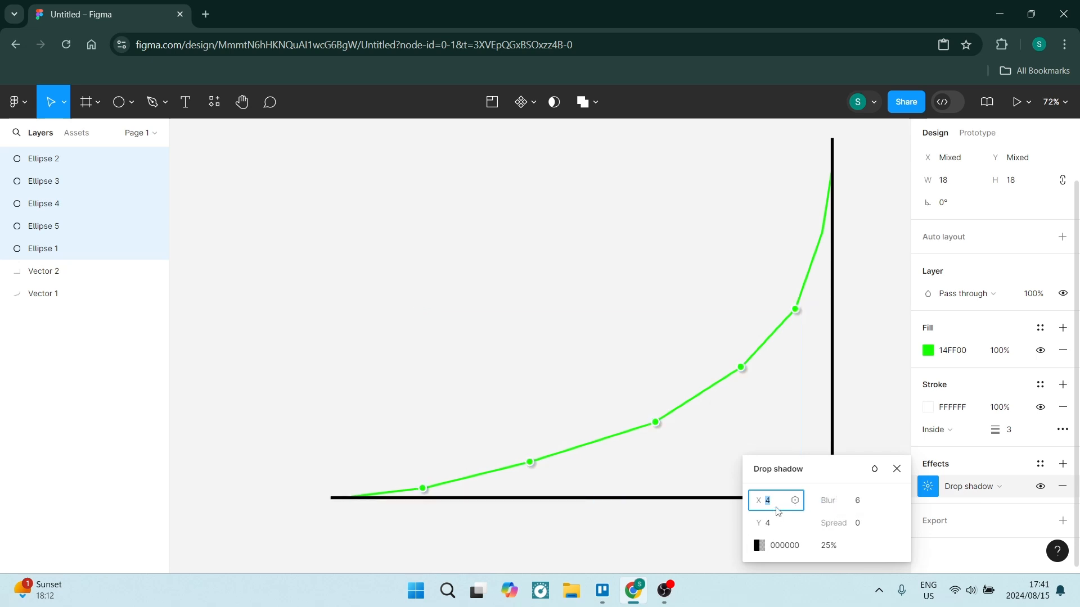
{"action": "left_click", "coordinate": [265, 315]}
{"action": "scroll", "coordinate": [383, 315], "scroll_direction": "down", "scroll_amount": 2}
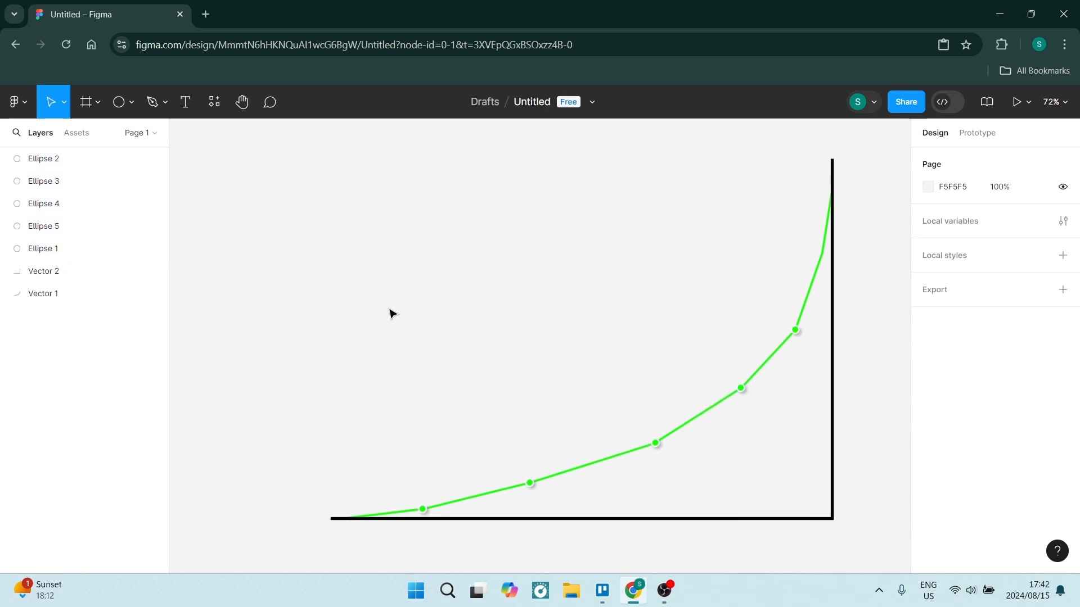
{"action": "scroll", "coordinate": [392, 313], "scroll_direction": "down", "scroll_amount": 3}
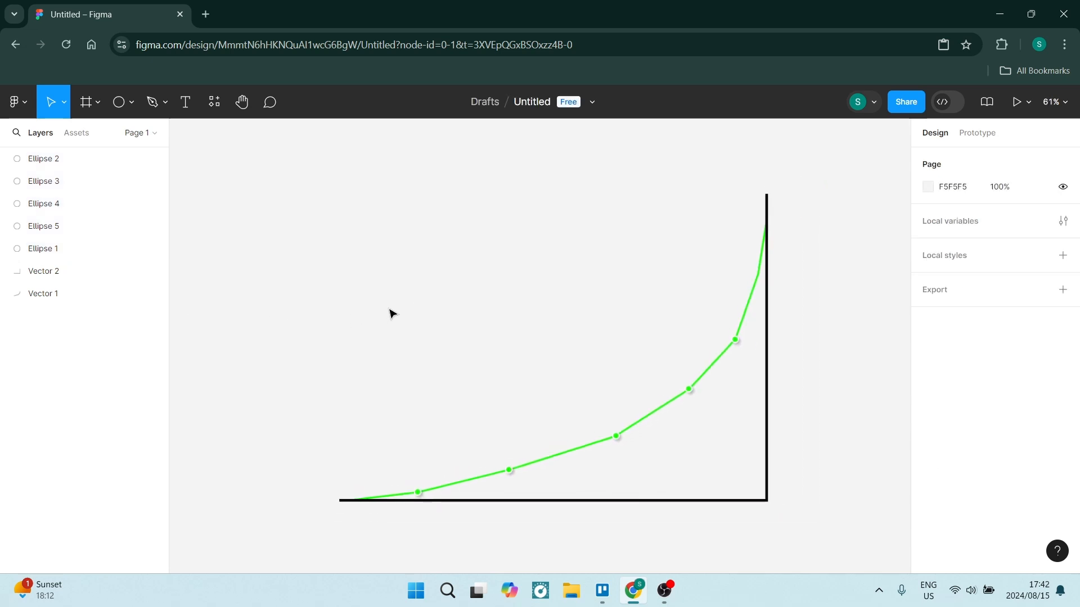